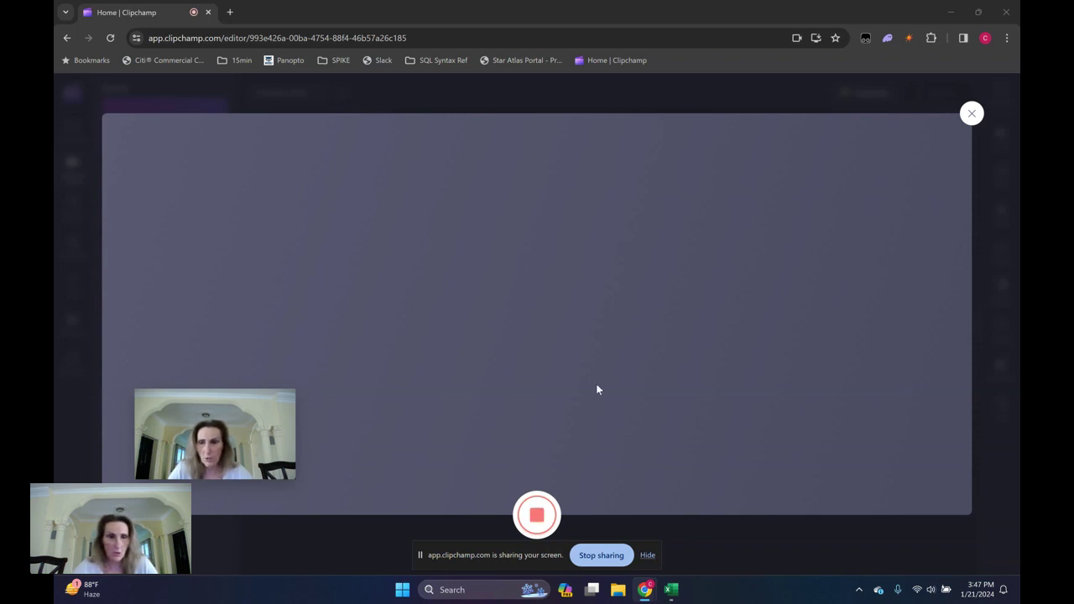
Open tampermonkey.net in a new browser tab.
left_click(230, 12)
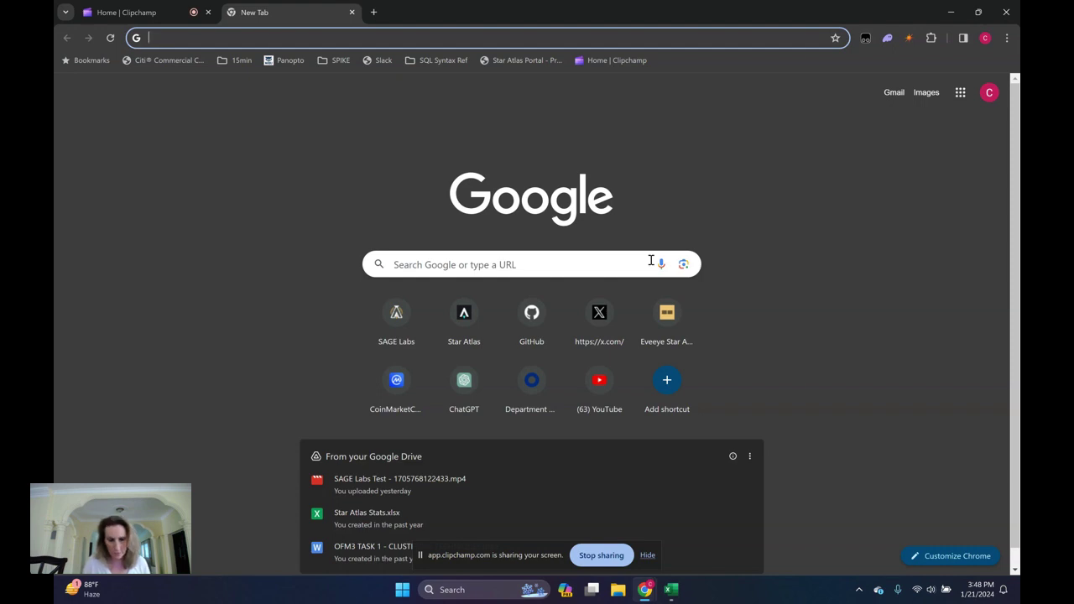
type("tampermonkey.net")
key("Return")
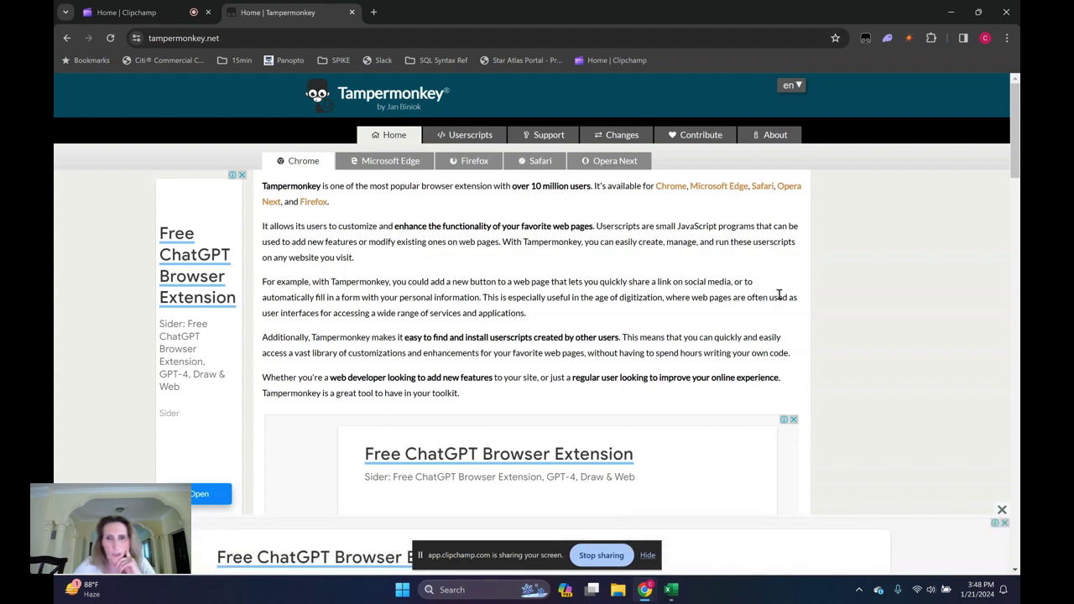
Dismiss the ads on the Tampermonkey home page and open the extension's Chrome Web Store page.
left_click(241, 176)
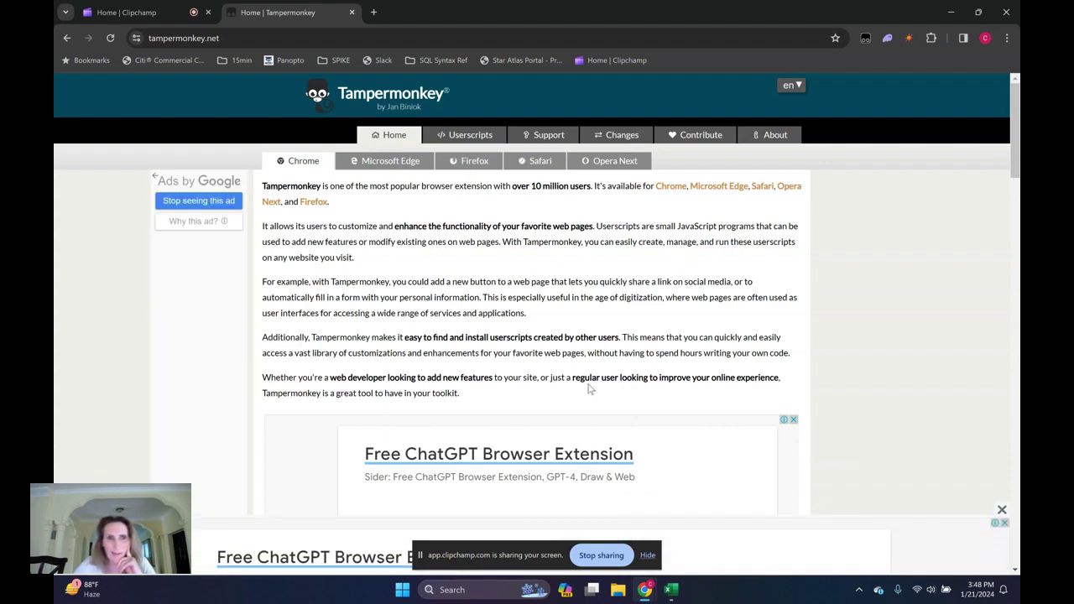
left_click(792, 419)
scroll(645, 280, "down", 1)
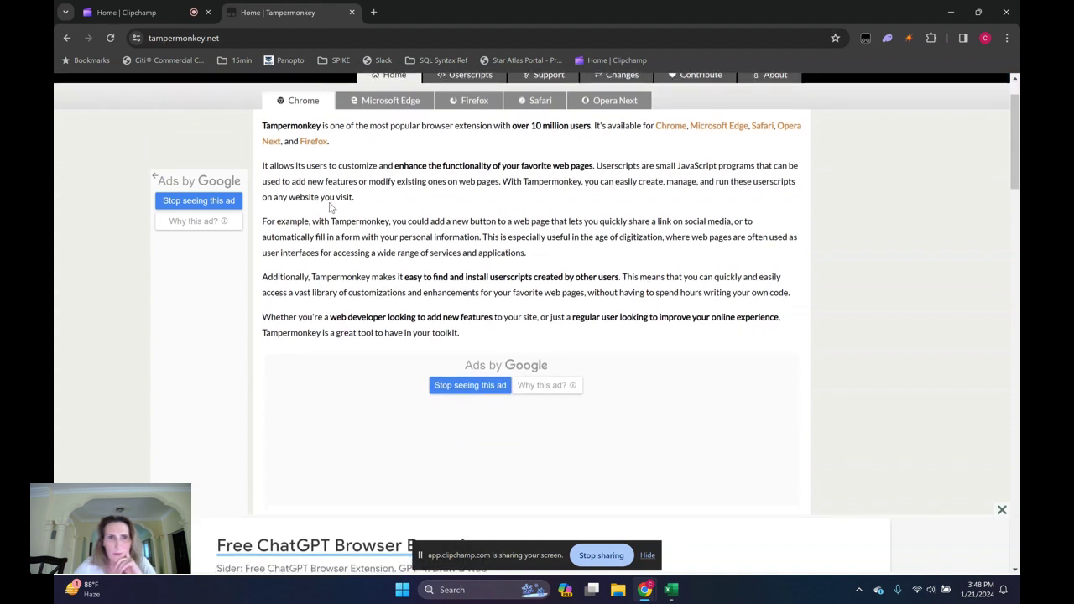
scroll(332, 207, "down", 3)
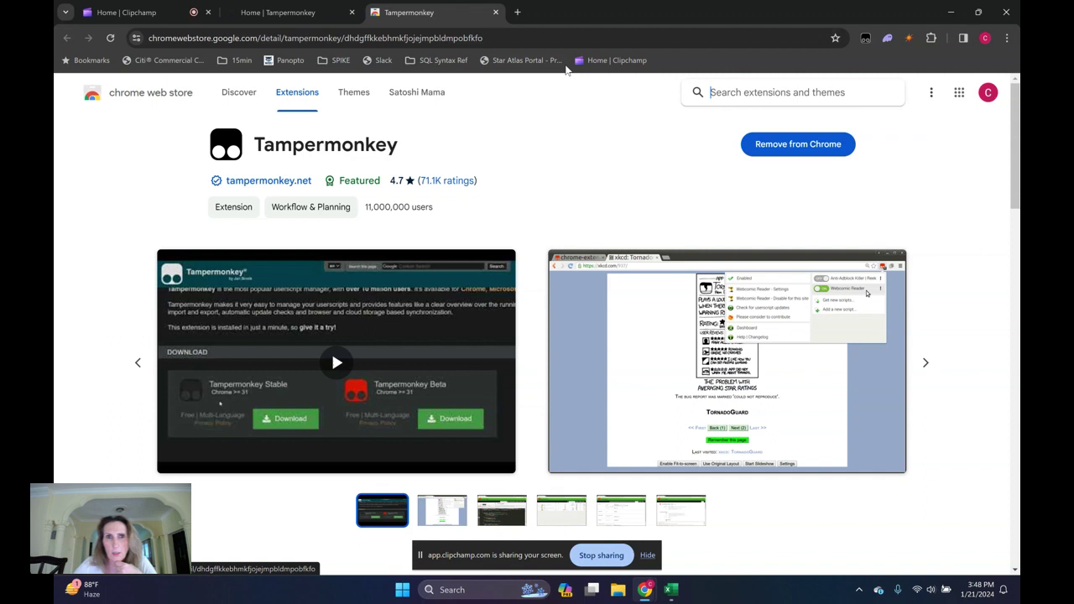
Open the Tampermonkey dashboard and delete the [FLY] Freelance System: Core and SLY Lab Assistant userscripts.
left_click(865, 39)
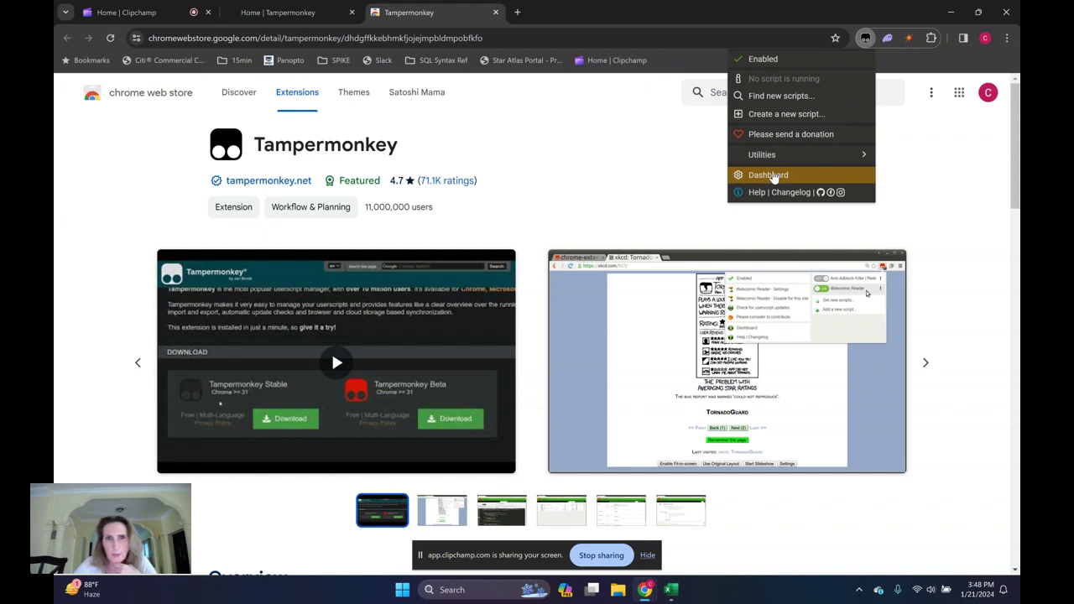
left_click(771, 175)
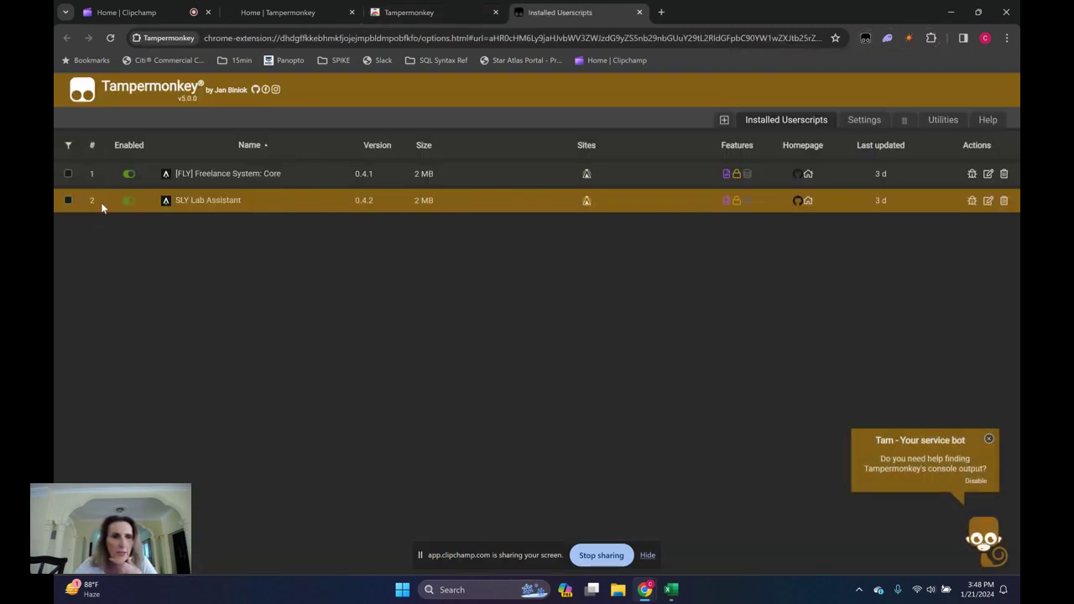
left_click(1004, 173)
left_click(1003, 175)
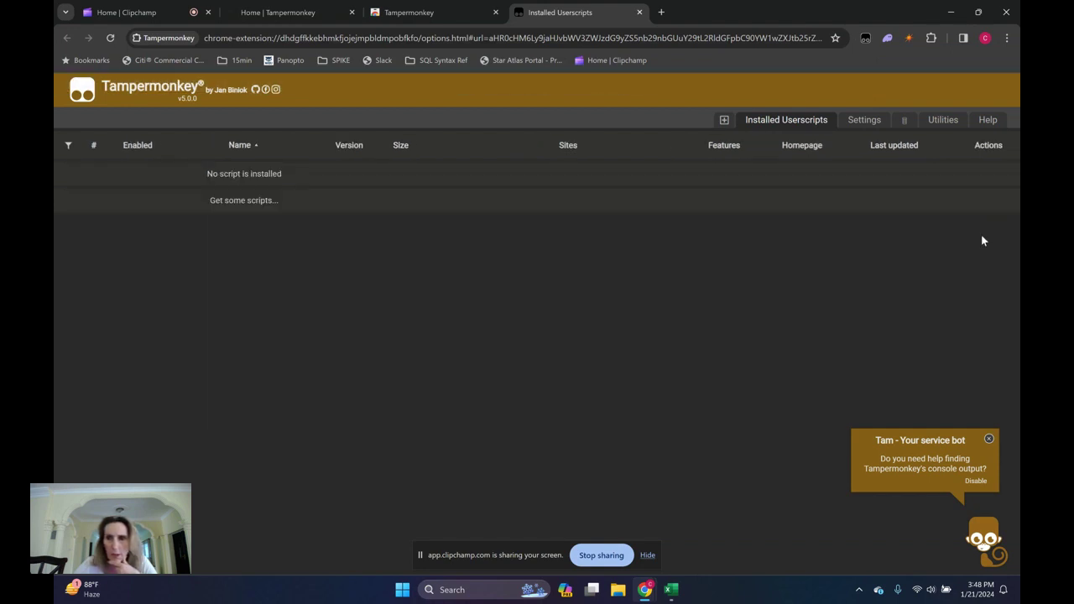
Close the Chrome Web Store, Tampermonkey home page and Installed Userscripts tabs.
left_click(494, 13)
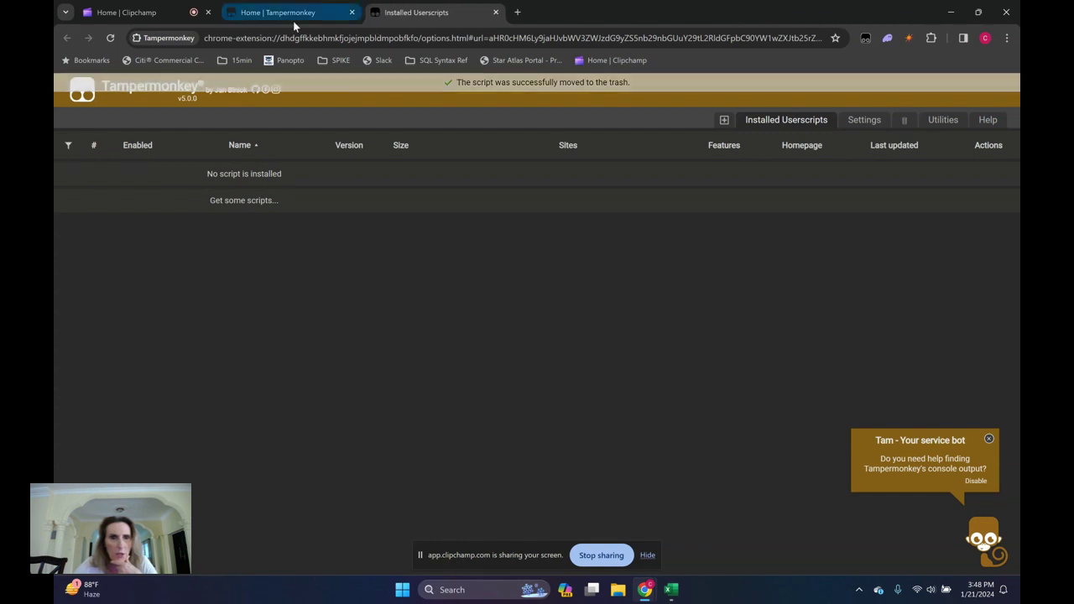
left_click(352, 11)
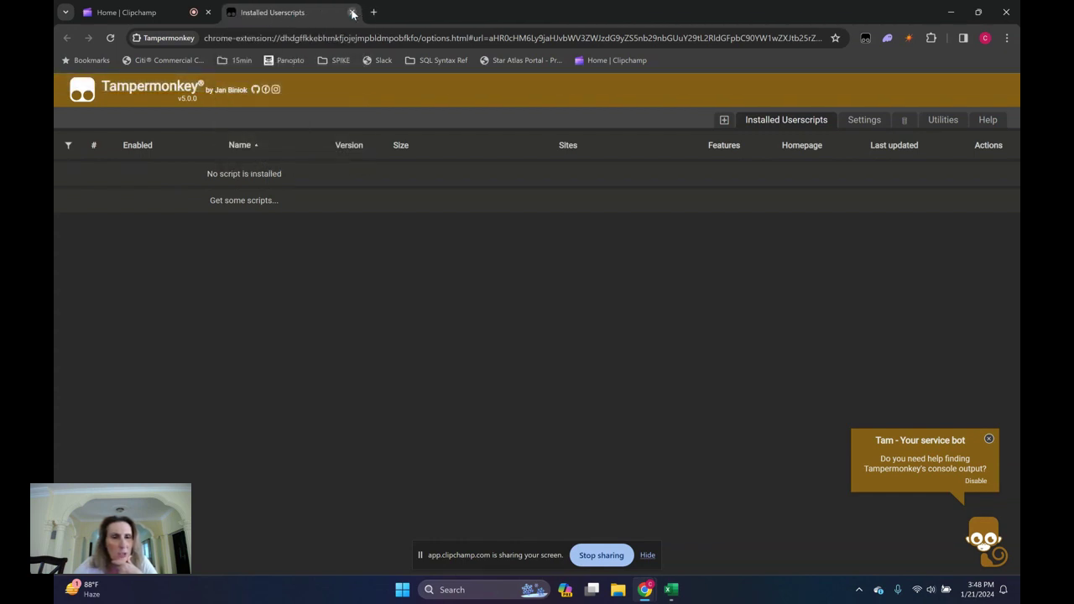
left_click(353, 12)
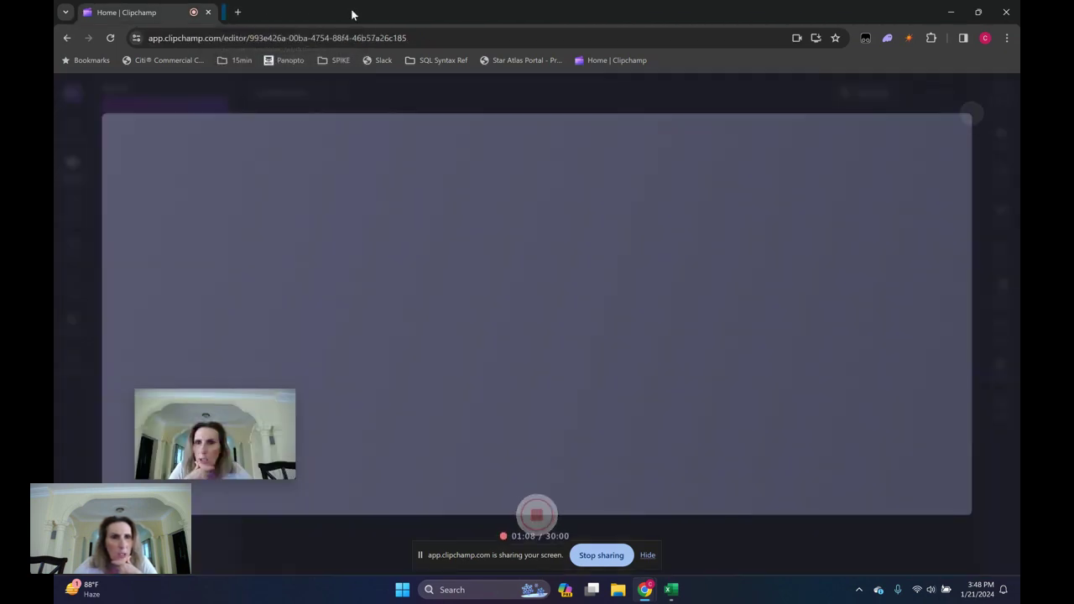
Open GitHub in a new tab and go to the ImGroovin profile from the home feed.
left_click(230, 14)
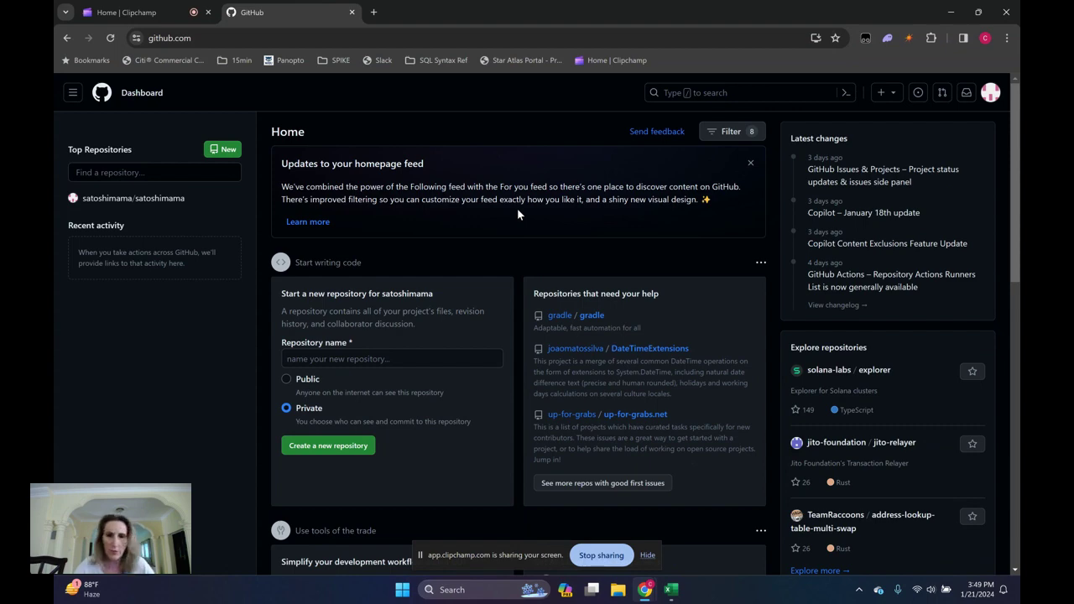
scroll(476, 278, "down", 3)
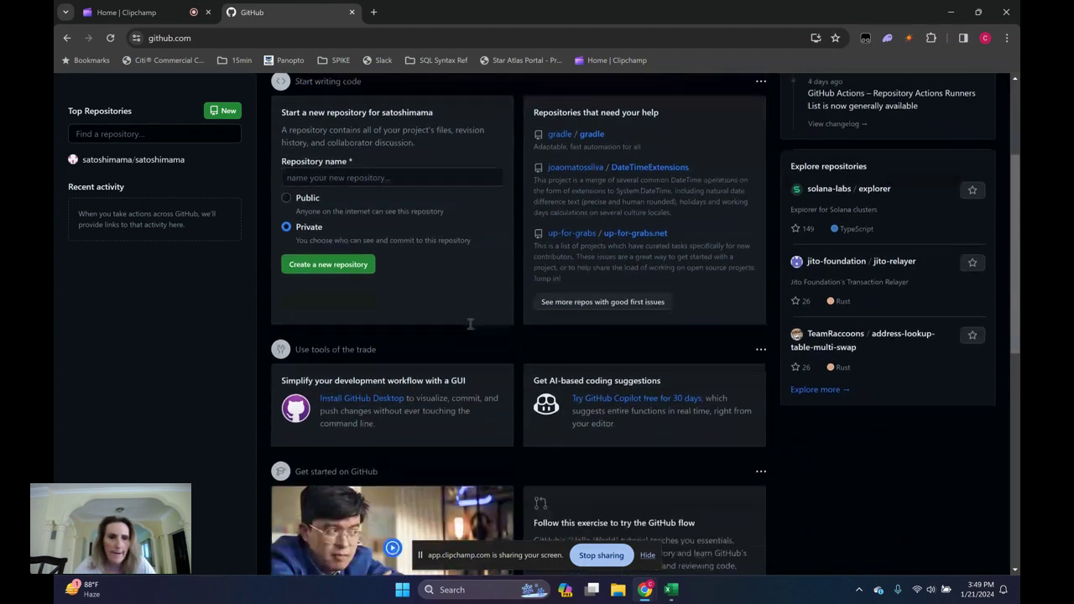
scroll(471, 324, "down", 3)
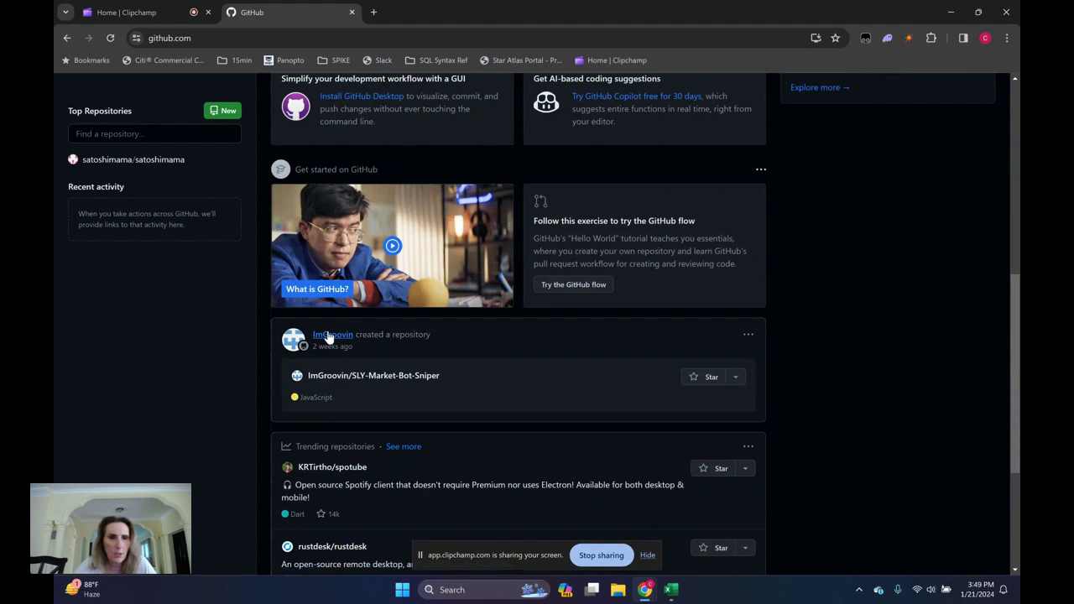
mouse_move(329, 337)
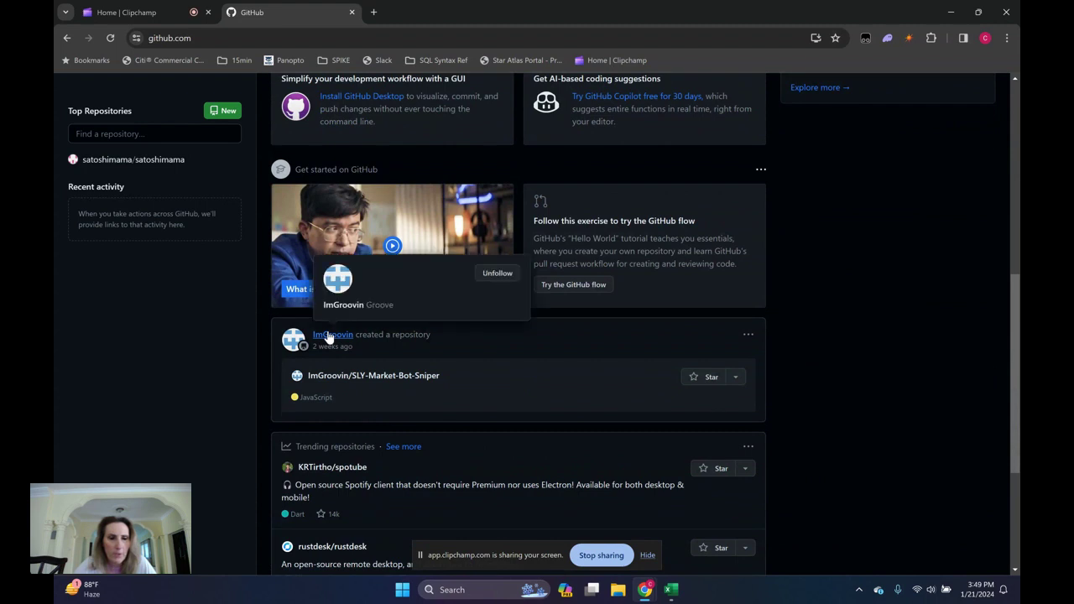
left_click(334, 336)
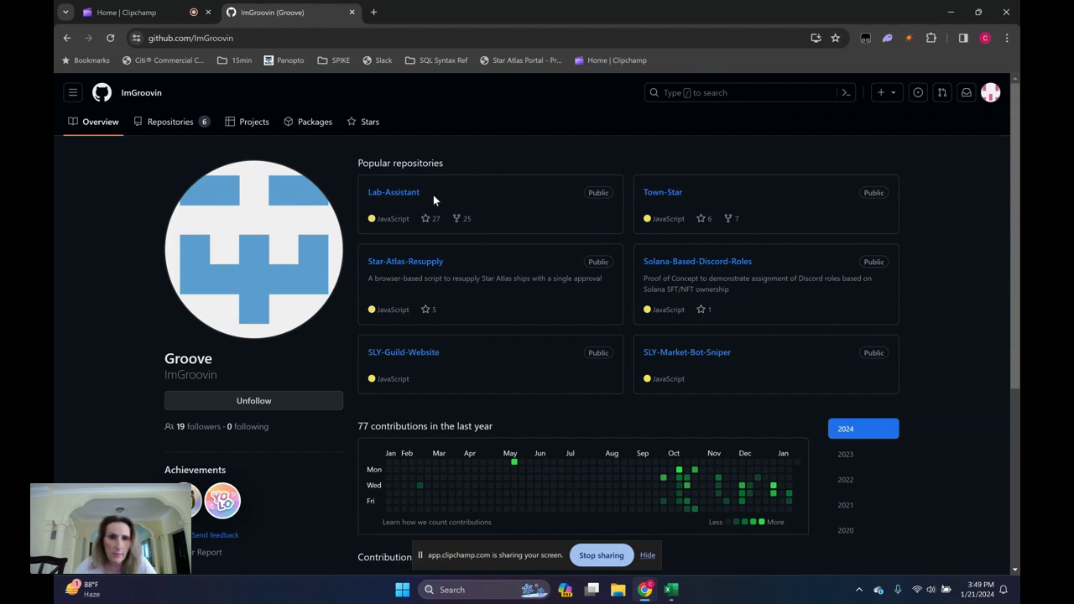
Open the Lab-Assistant repository, enter its Freelance_System_Core folder and view the SLY_Lab_Assistant.user.js file.
left_click(403, 192)
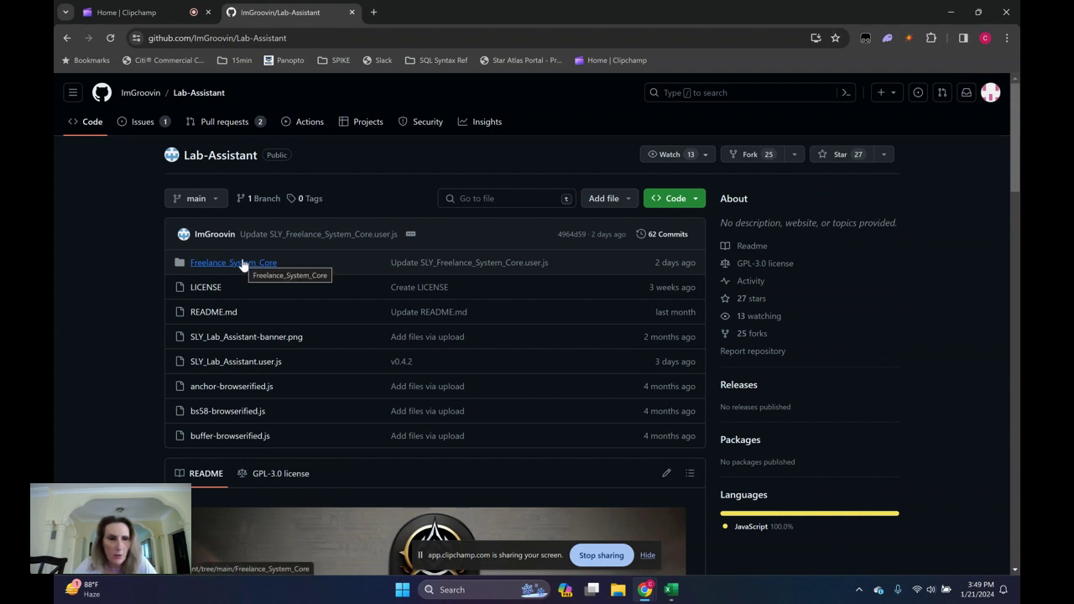
left_click(243, 265)
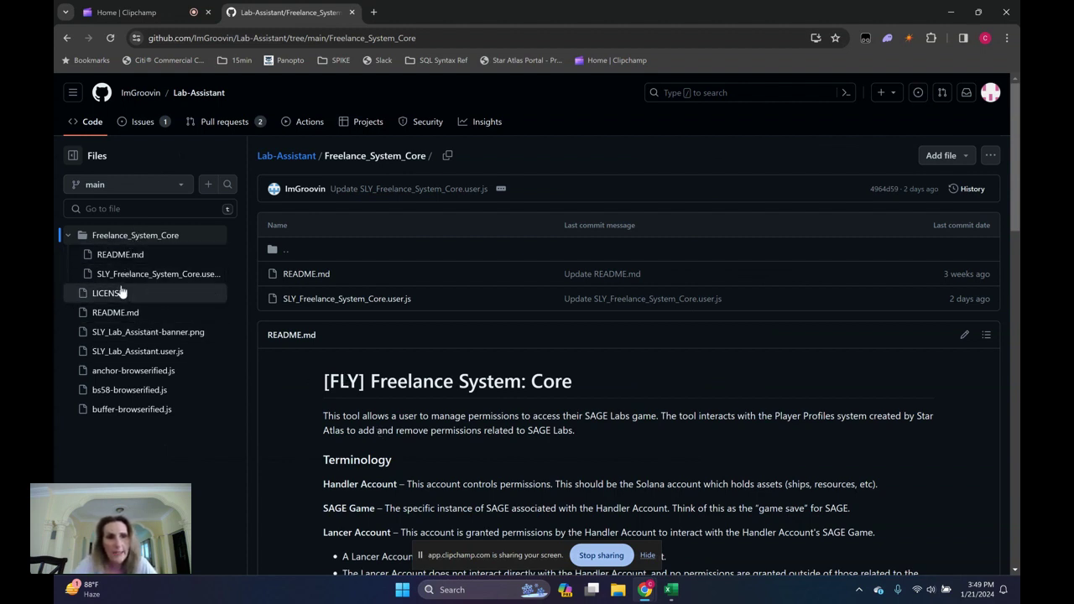
left_click(122, 353)
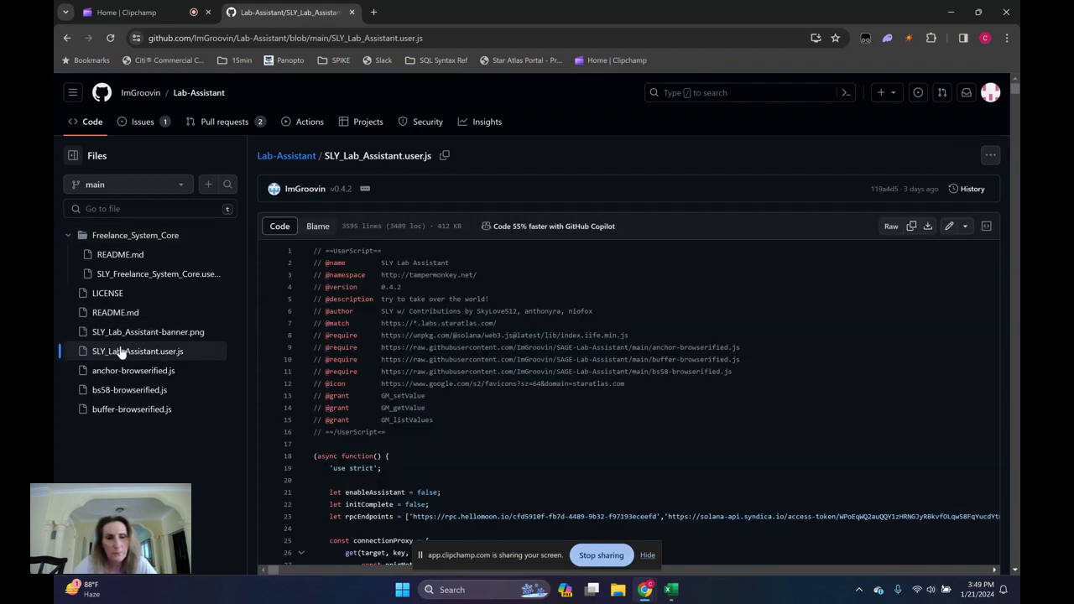
Open the README.md in Freelance_System_Core and read the Handler Account, SAGE Game and Lancer Account definitions.
left_click(113, 255)
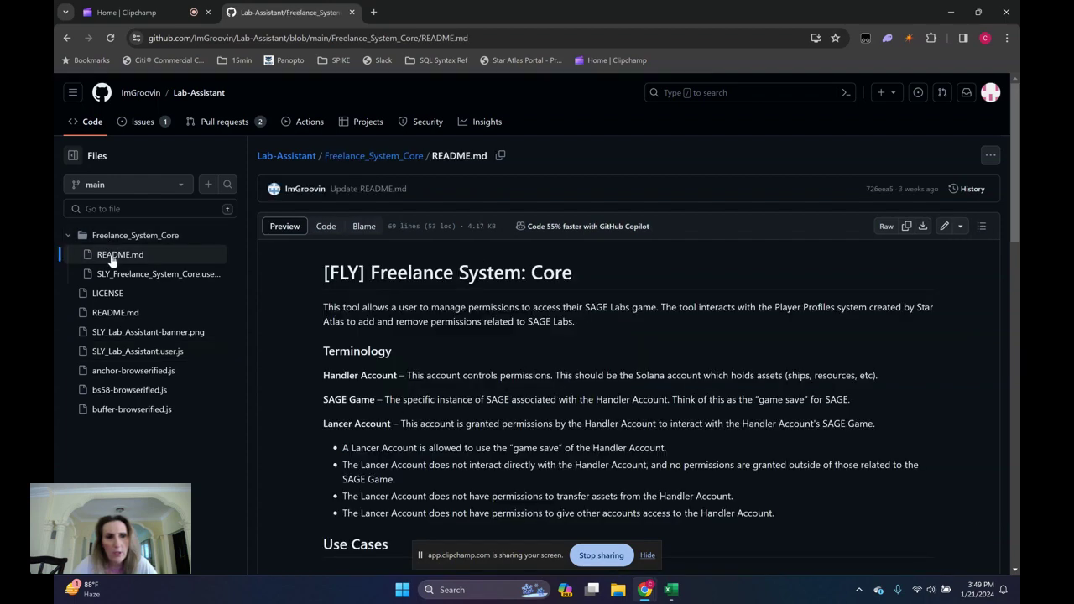
scroll(626, 414, "down", 2)
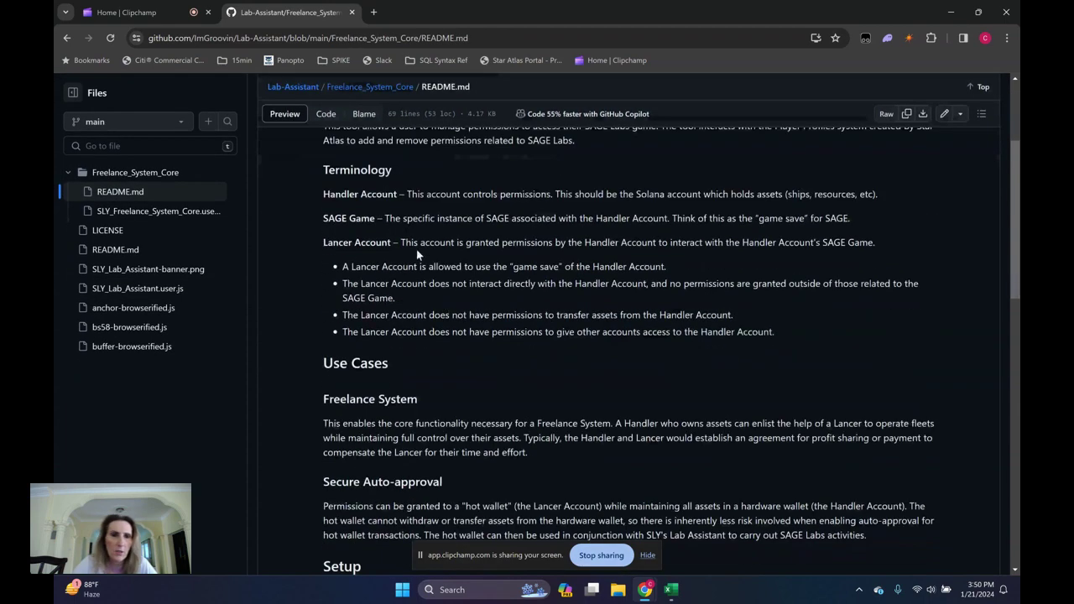
scroll(416, 249, "up", 1)
left_click_drag(323, 254, 416, 260)
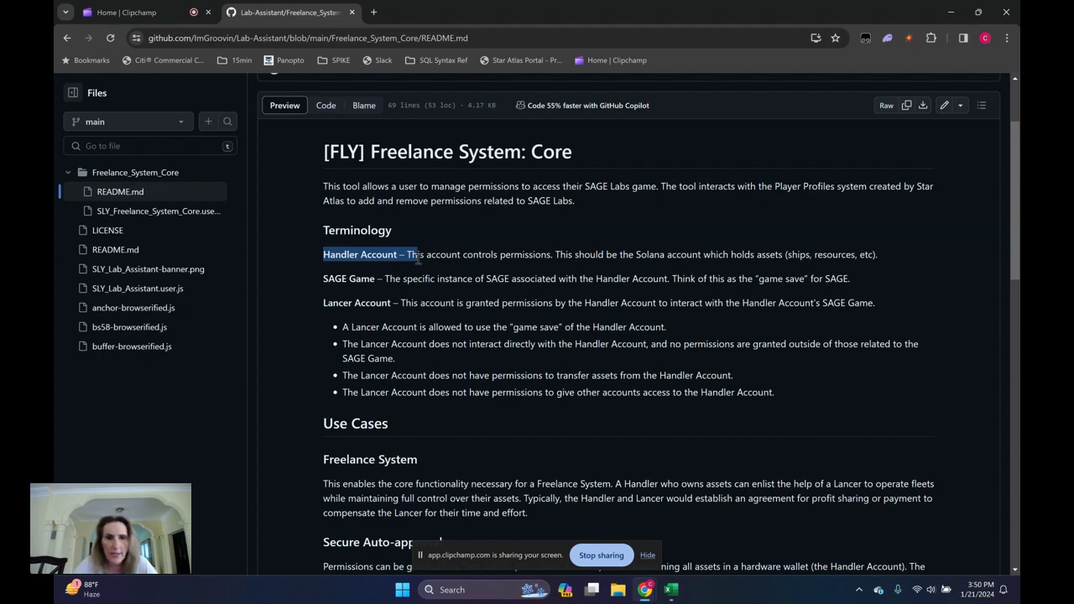
left_click_drag(323, 278, 397, 279)
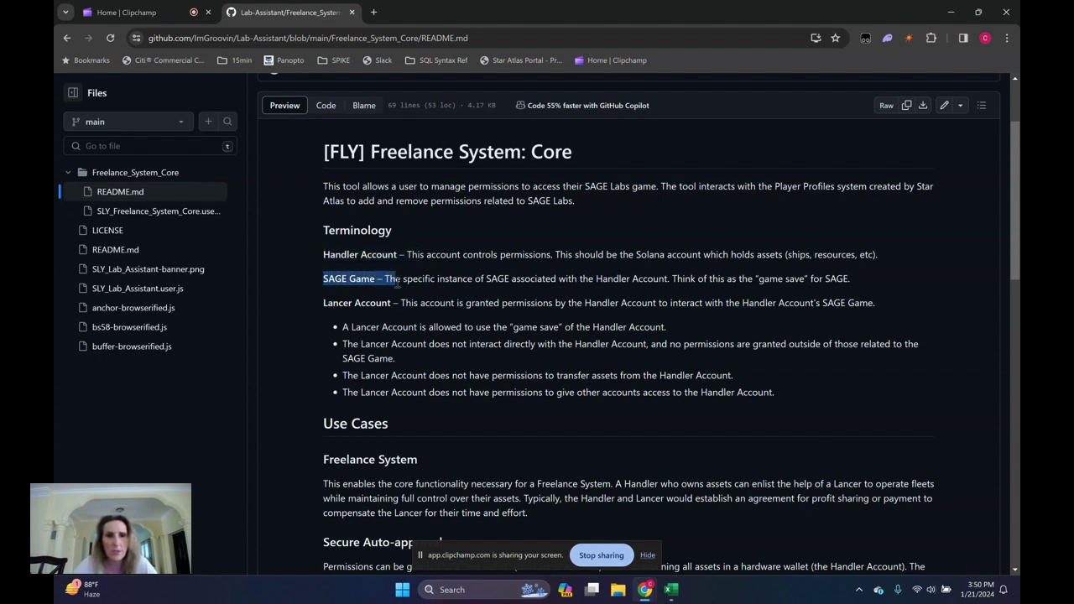
left_click_drag(323, 303, 411, 305)
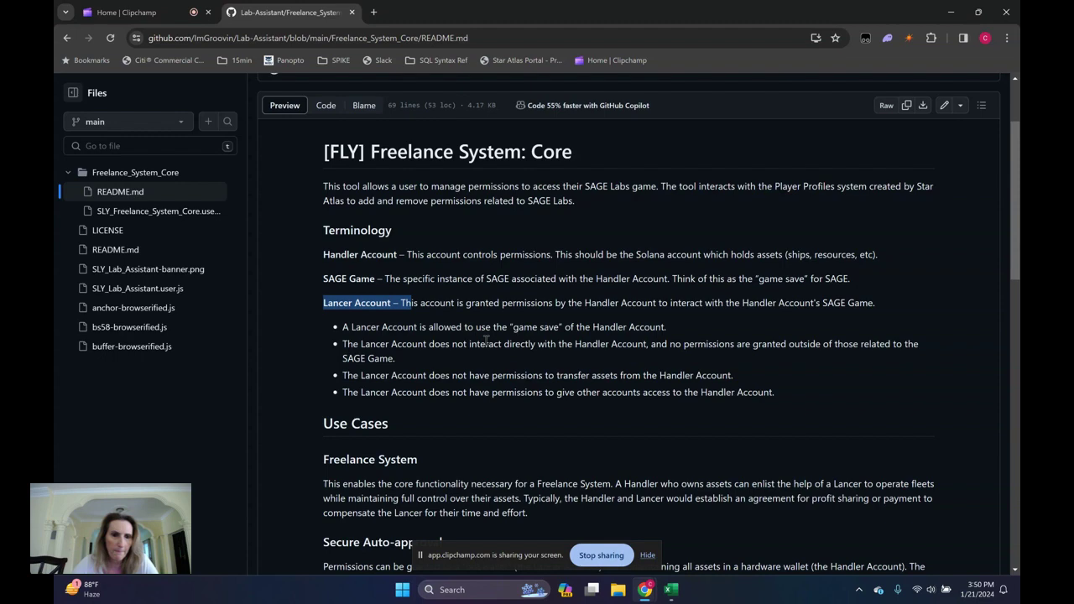
Review the README's use cases, setup instructions, Lancer account management and SLY Lab Assistant usage sections.
scroll(485, 340, "down", 2)
scroll(485, 340, "down", 2)
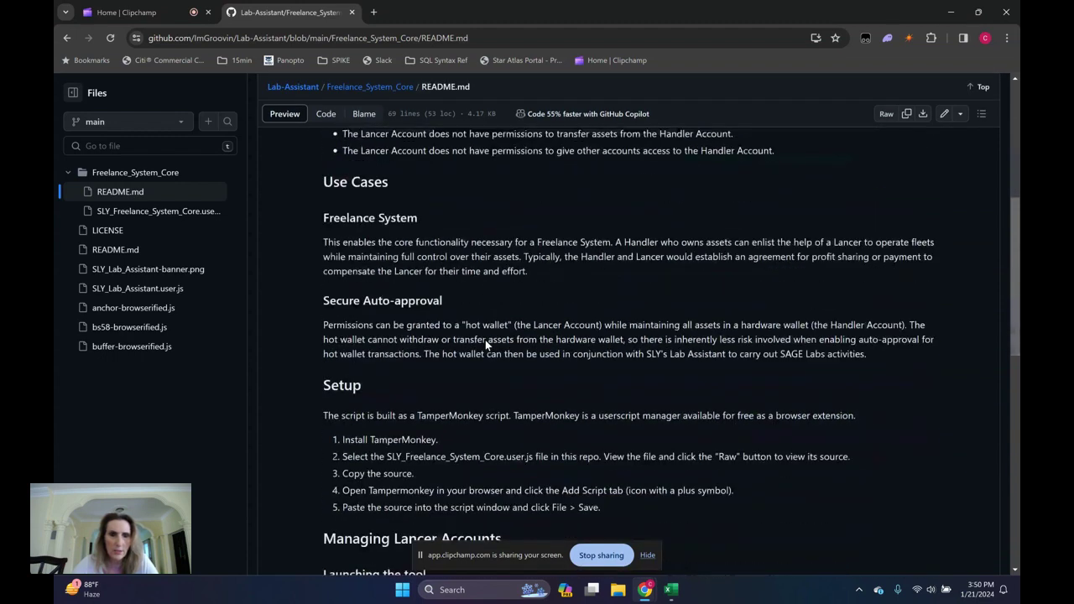
scroll(403, 262, "down", 1)
scroll(404, 261, "down", 4)
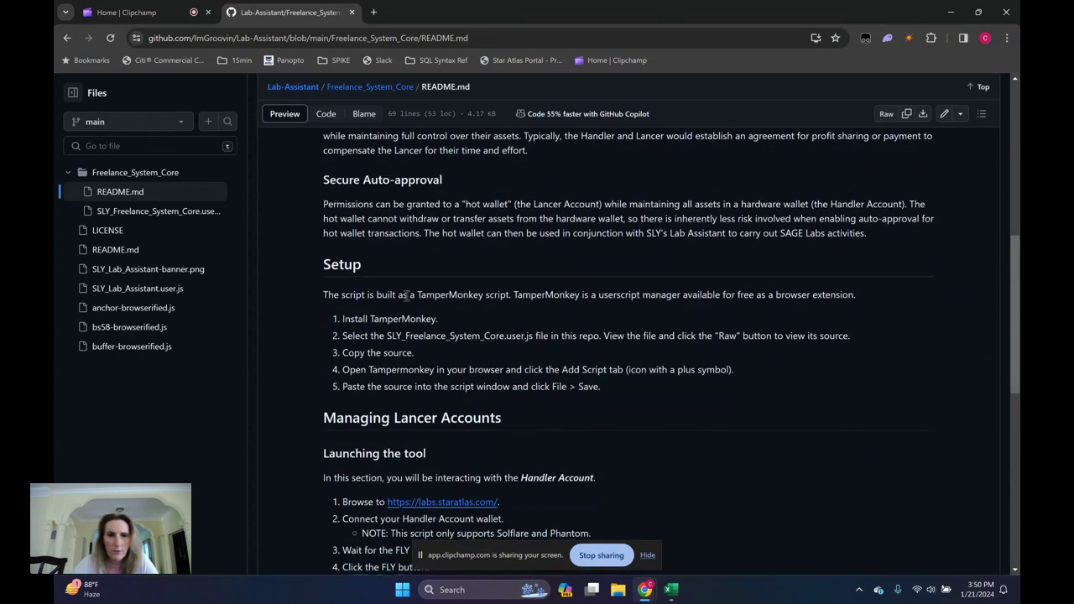
scroll(602, 410, "down", 3)
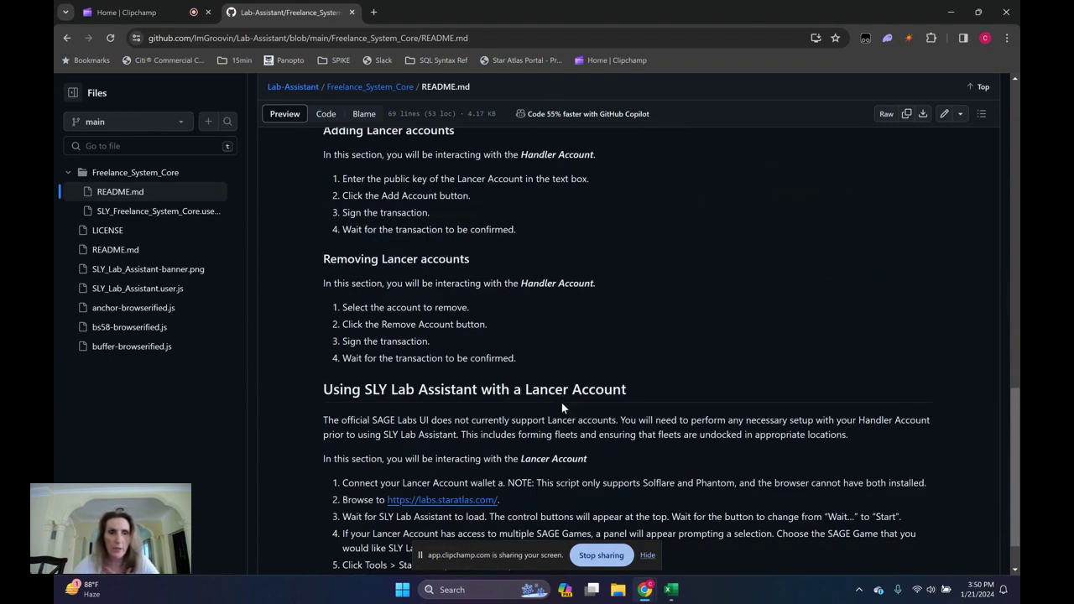
scroll(561, 402, "up", 4)
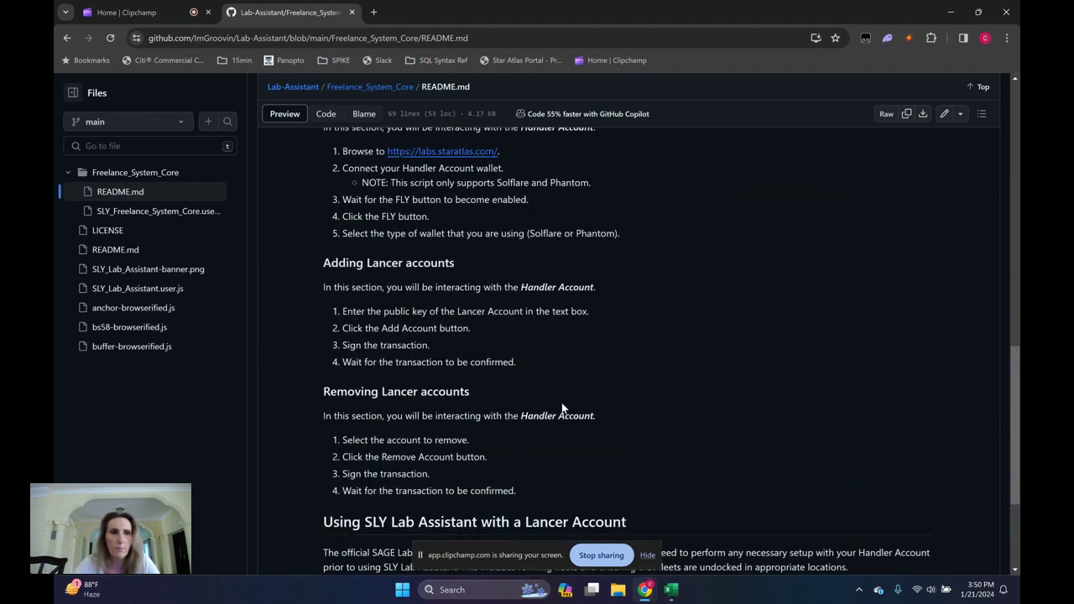
scroll(439, 280, "up", 4)
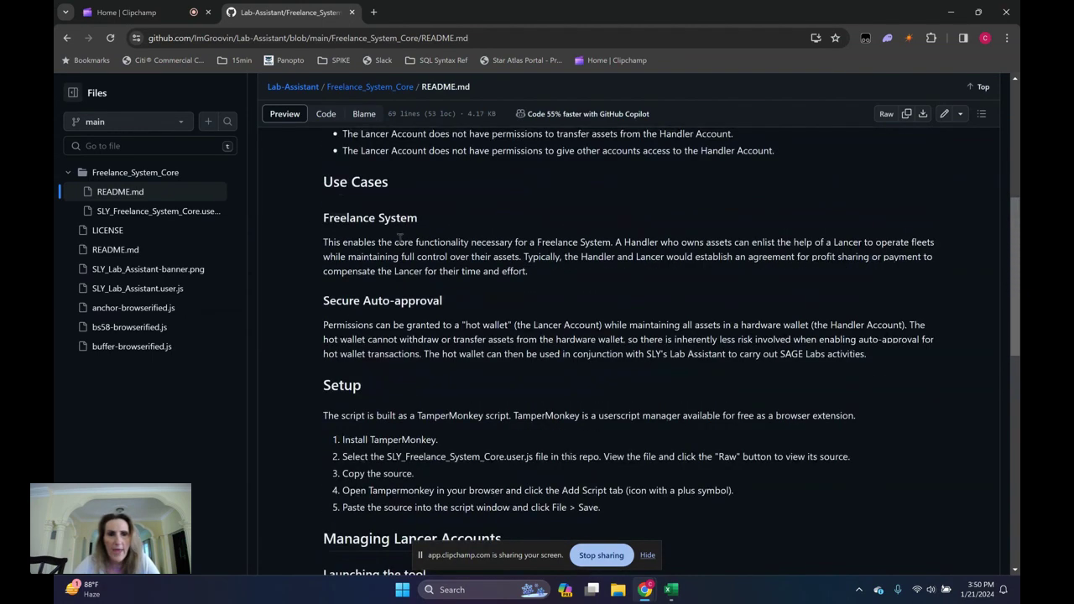
scroll(353, 224, "up", 1)
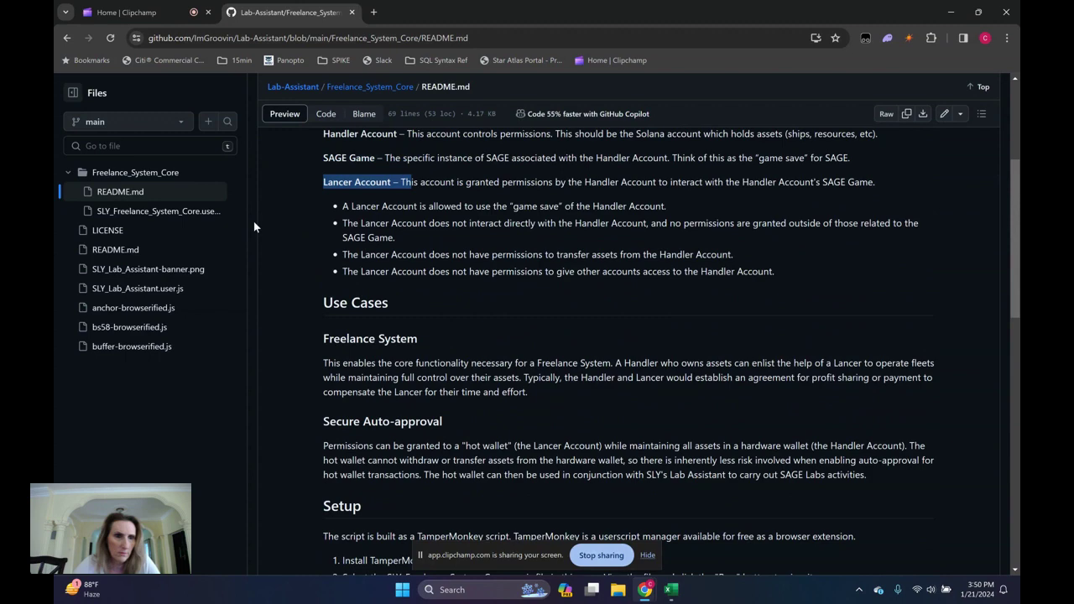
Open the SLY_Freelance_System_Core.user.js file and look through its source code.
left_click(201, 214)
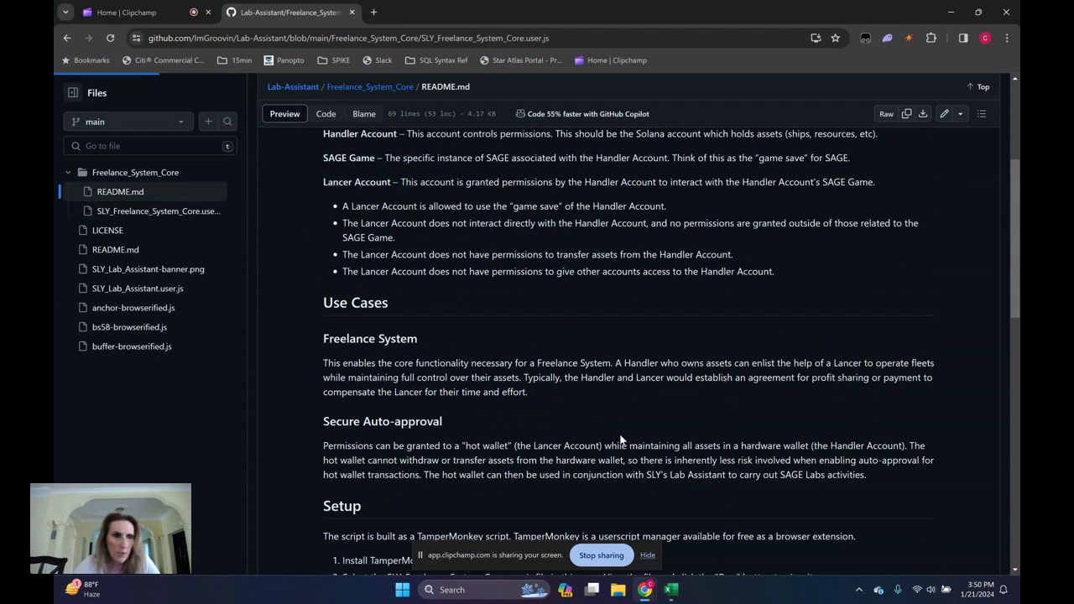
scroll(602, 379, "down", 5)
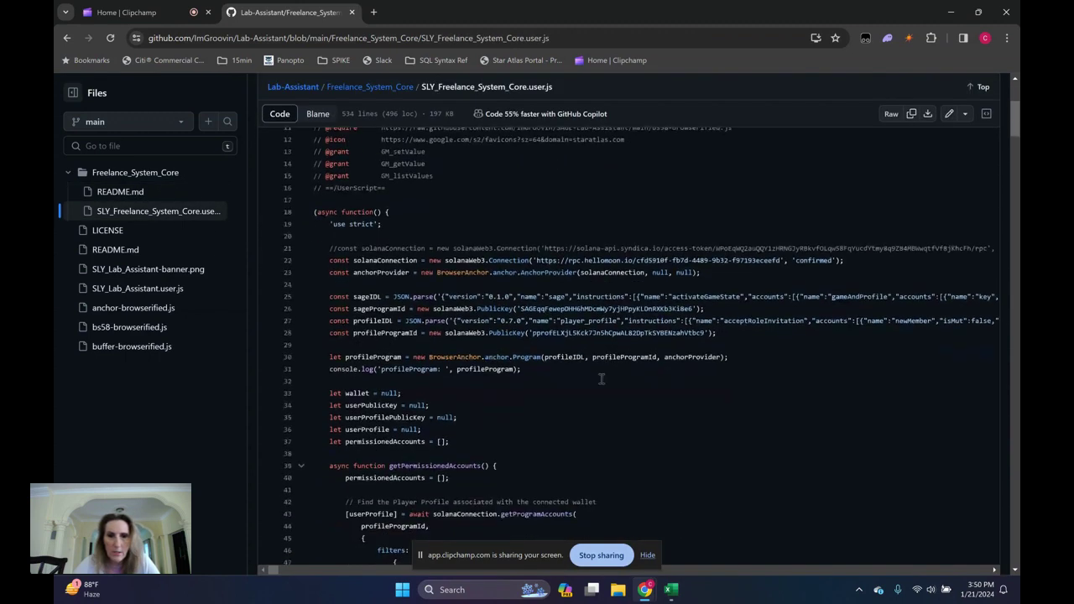
scroll(601, 380, "down", 2)
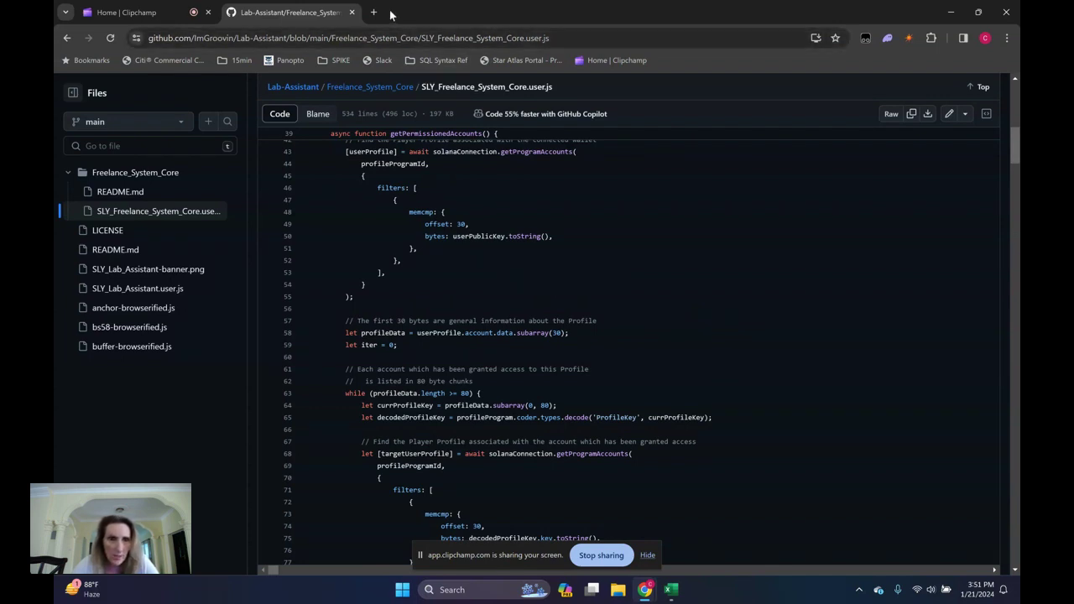
scroll(421, 378, "up", 1)
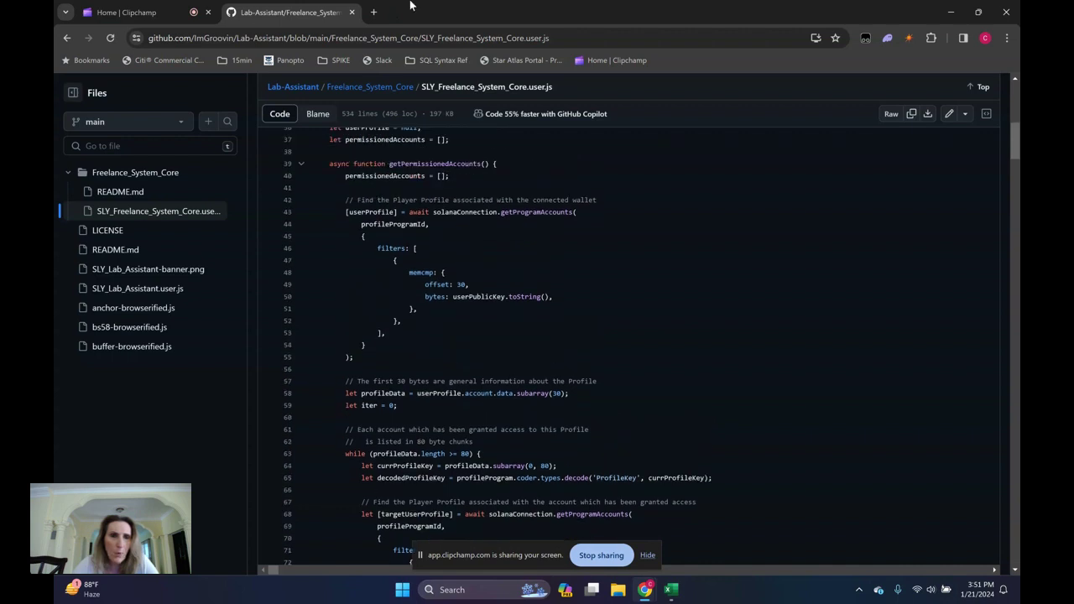
Open ChatGPT in a new tab and go to the start of the "Explaining JavaScript UserScript" conversation.
left_click(373, 12)
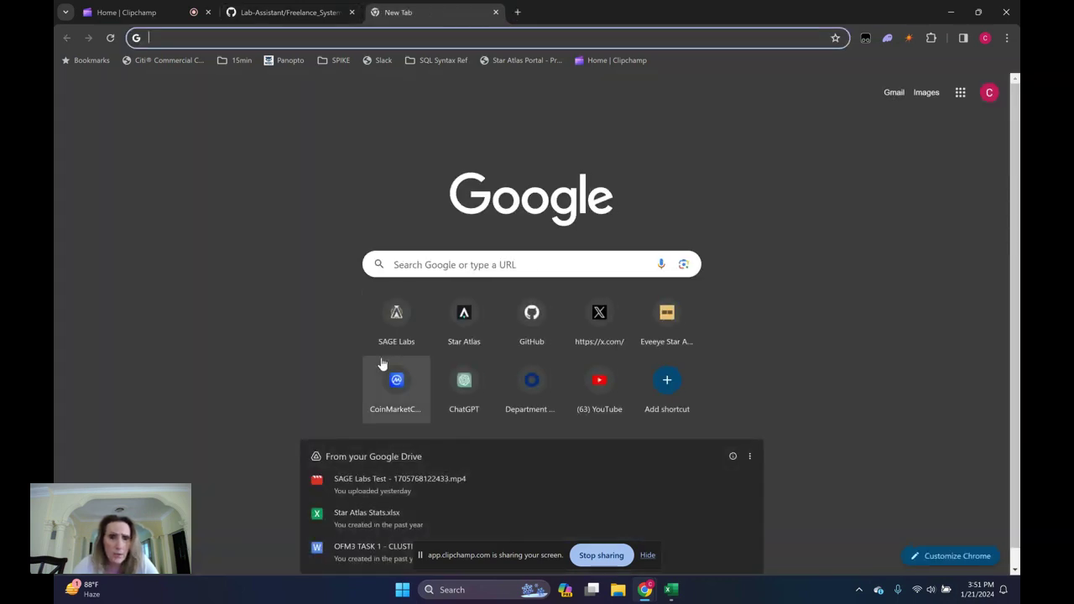
left_click(458, 383)
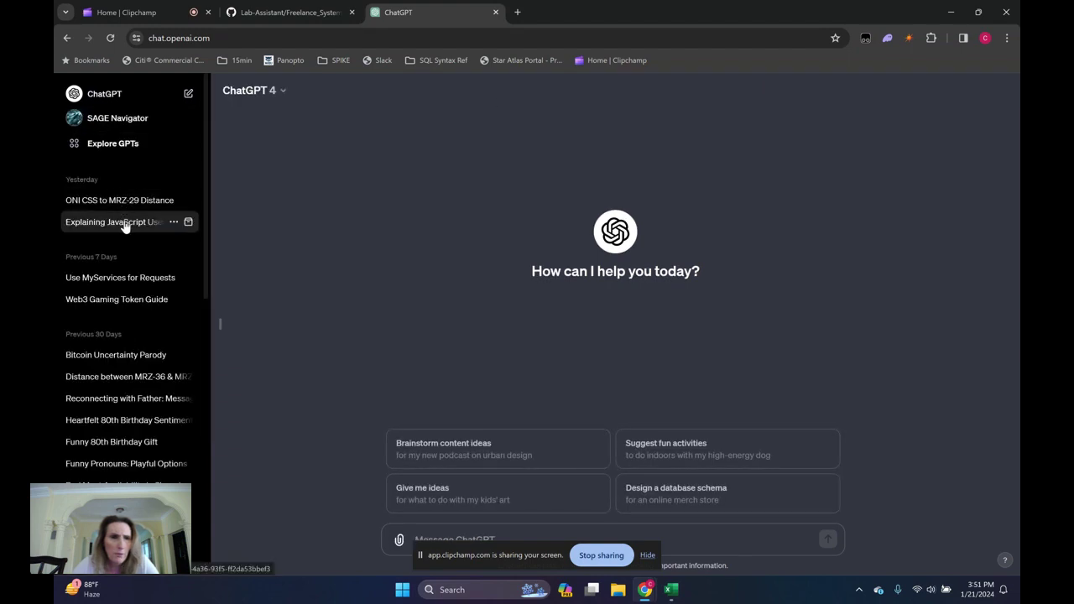
left_click(123, 224)
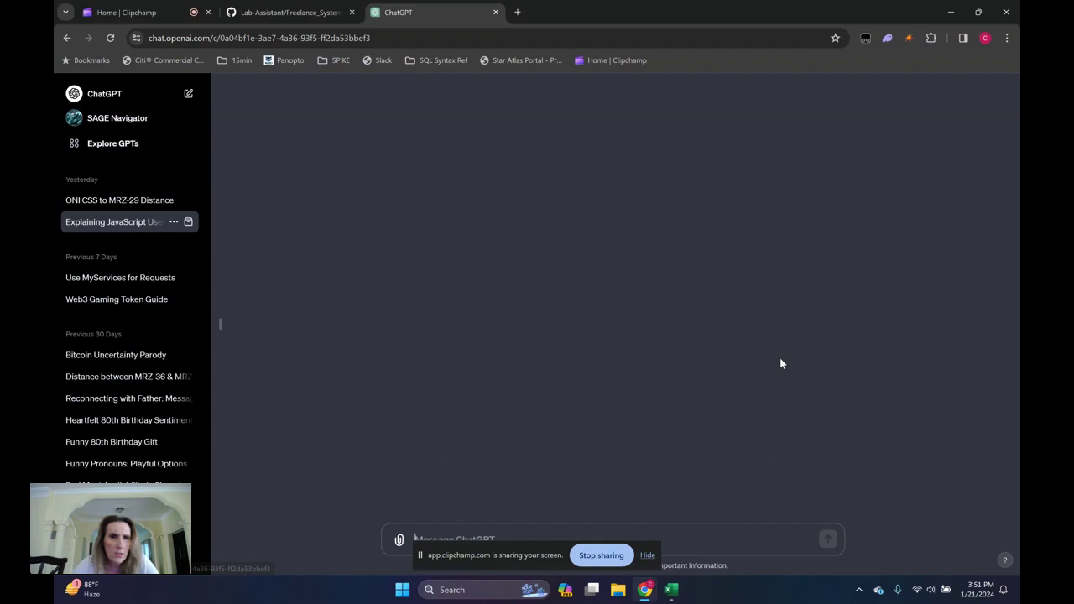
scroll(942, 396, "up", 5)
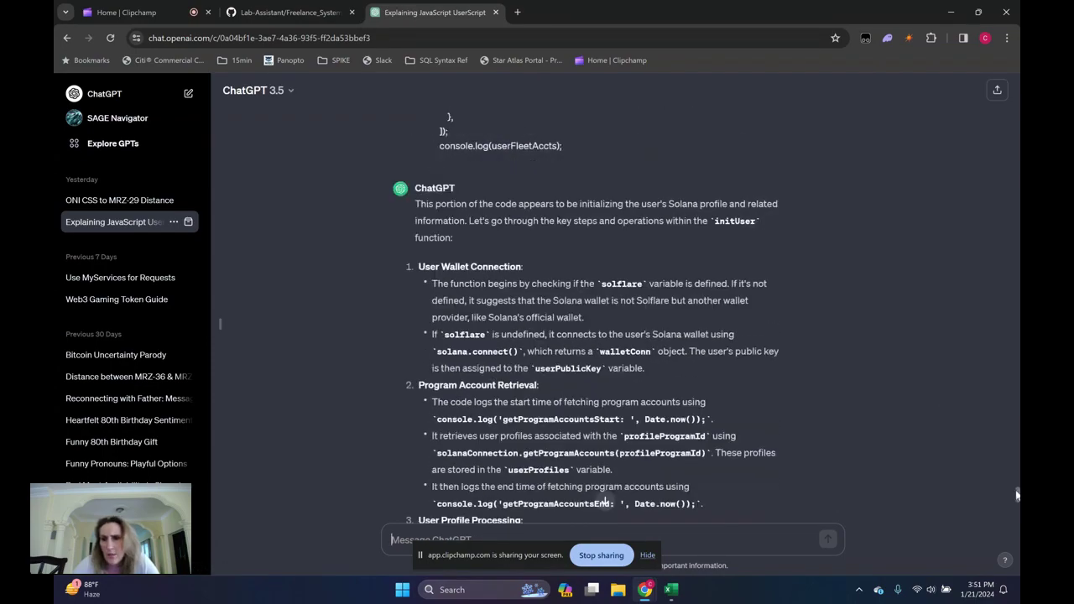
scroll(1016, 196, "up", 10)
scroll(1016, 197, "up", 10)
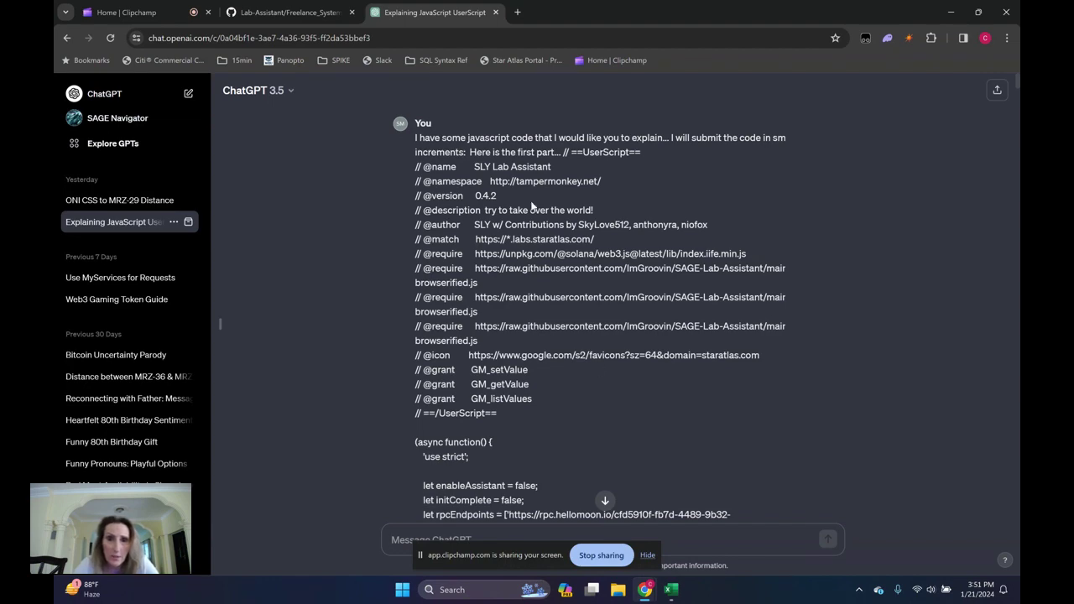
Read the submitted SLY Lab Assistant code and ChatGPT's explanation of its metadata, variables and connectionProxy object.
scroll(504, 277, "down", 15)
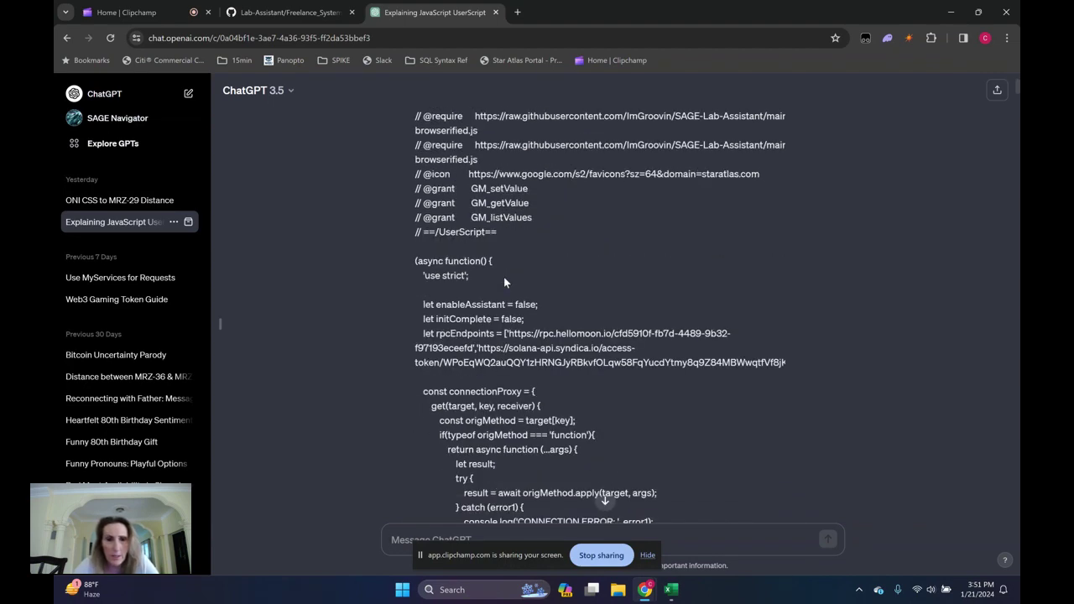
scroll(503, 277, "down", 5)
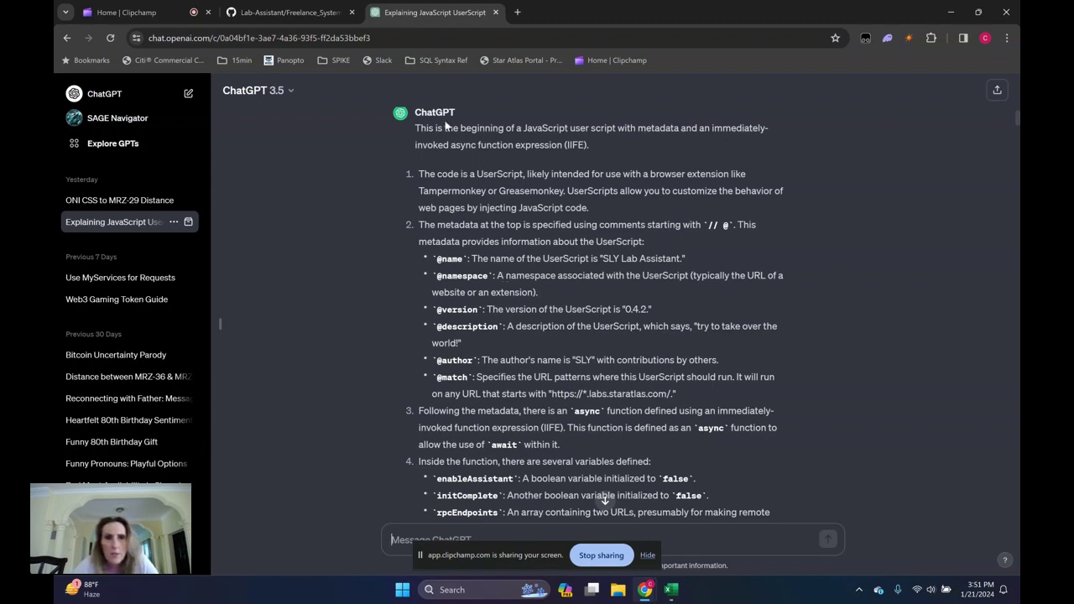
scroll(463, 256, "down", 4)
scroll(492, 333, "down", 1)
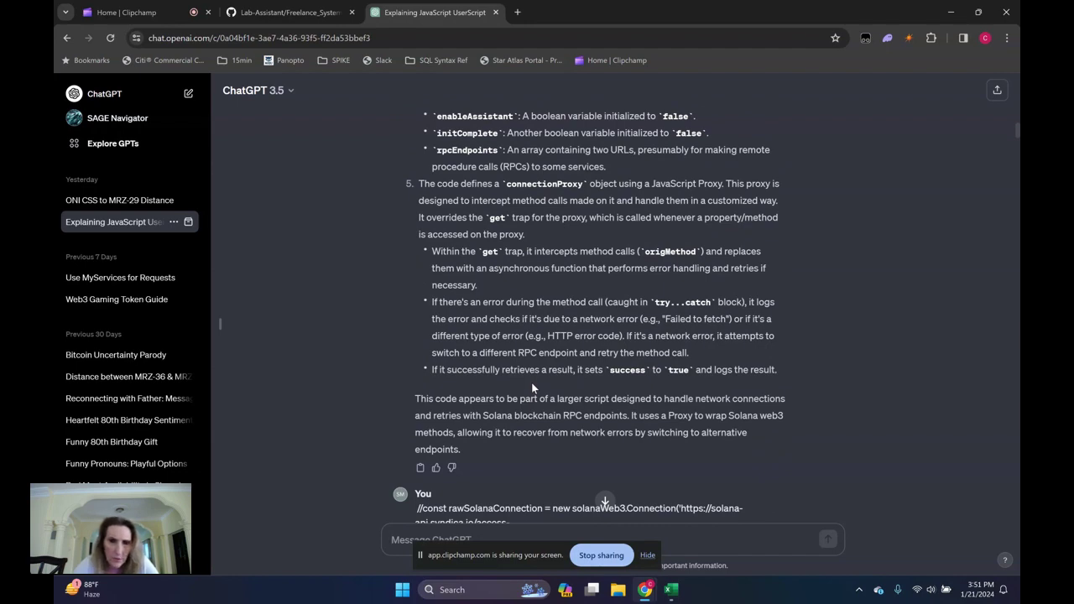
scroll(476, 314, "down", 2)
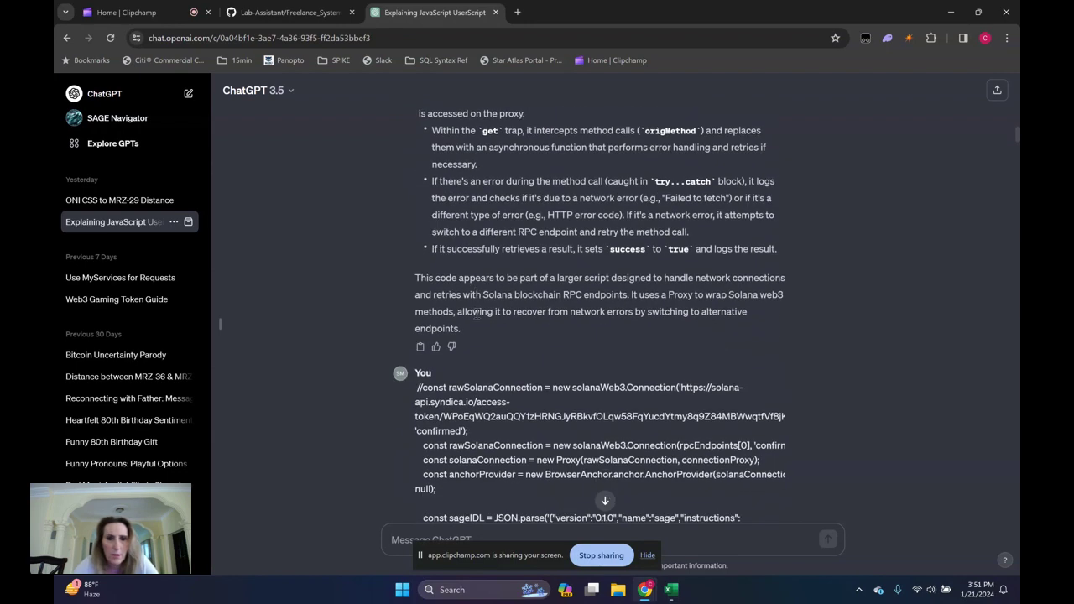
scroll(477, 313, "down", 2)
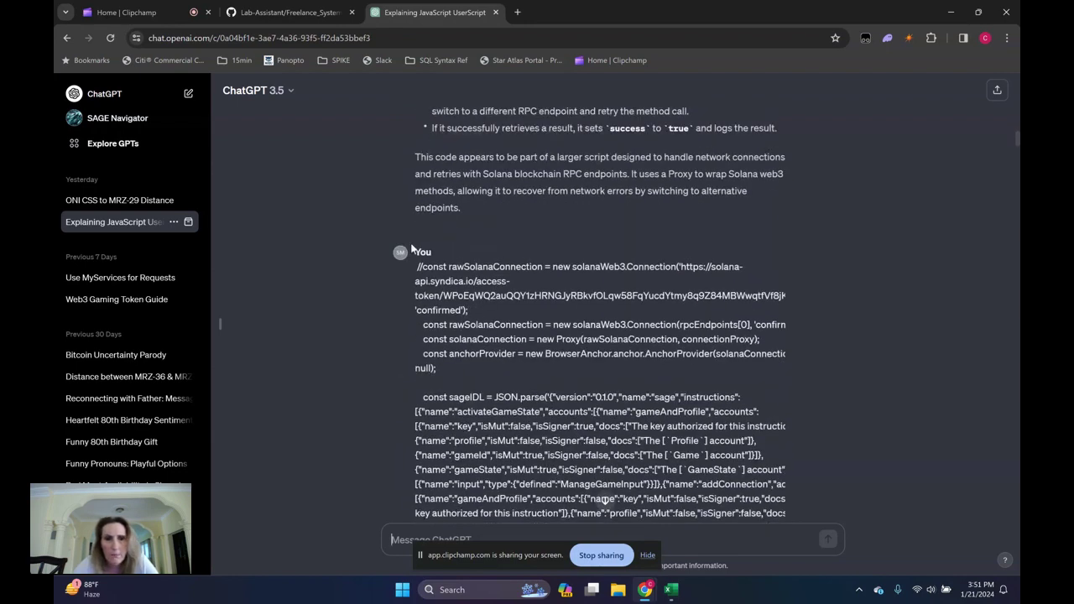
Read ChatGPT's overview of the sageIDL object and its explanation of the activateGameState and addConnection instructions.
middle_click(522, 348)
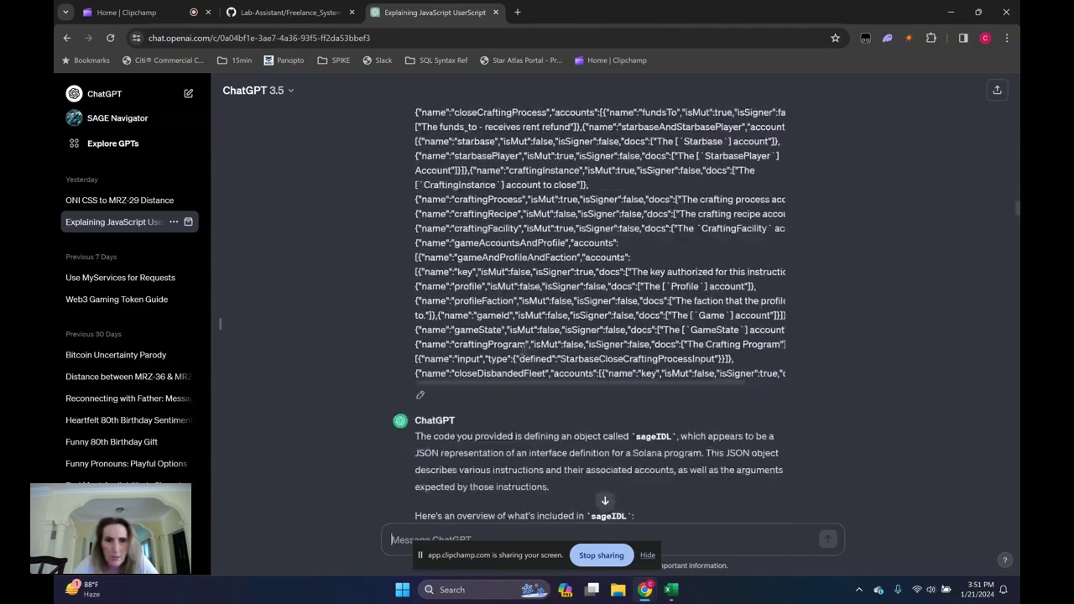
left_click(492, 208)
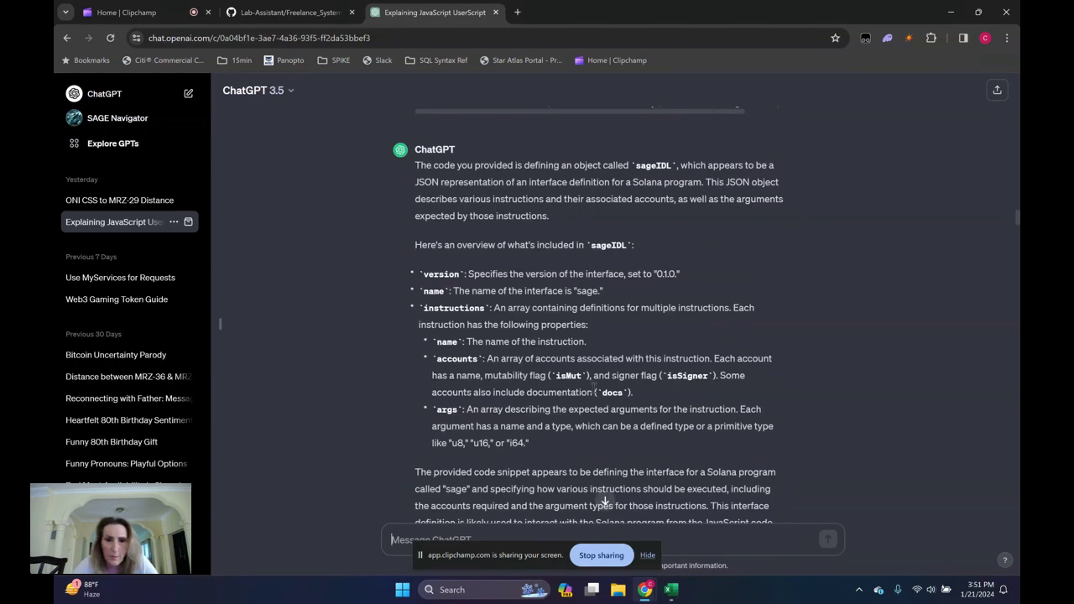
scroll(587, 390, "down", 6)
scroll(586, 389, "down", 2)
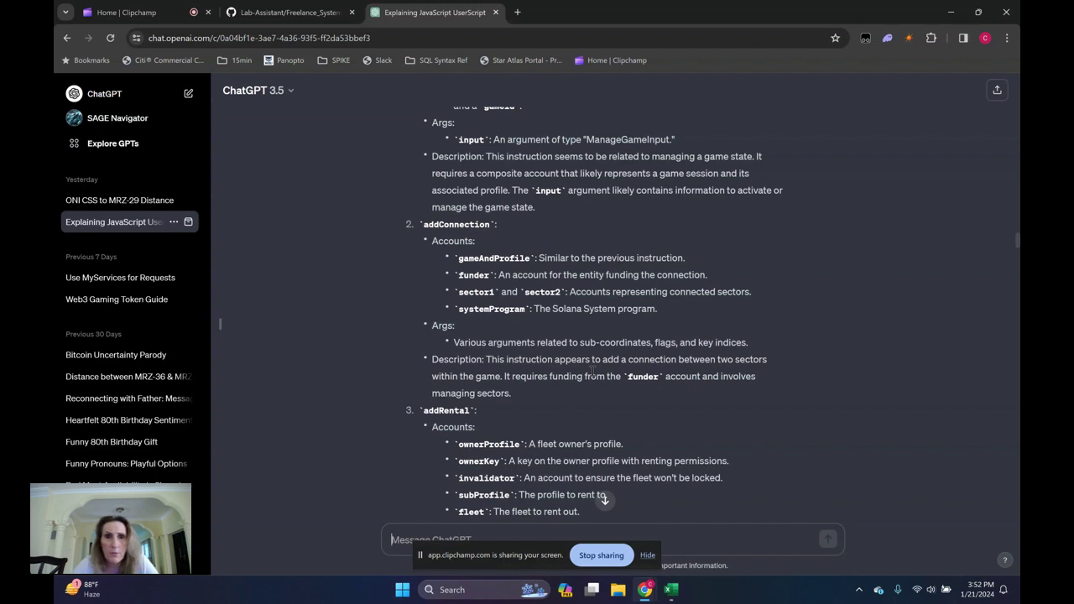
scroll(592, 371, "up", 2)
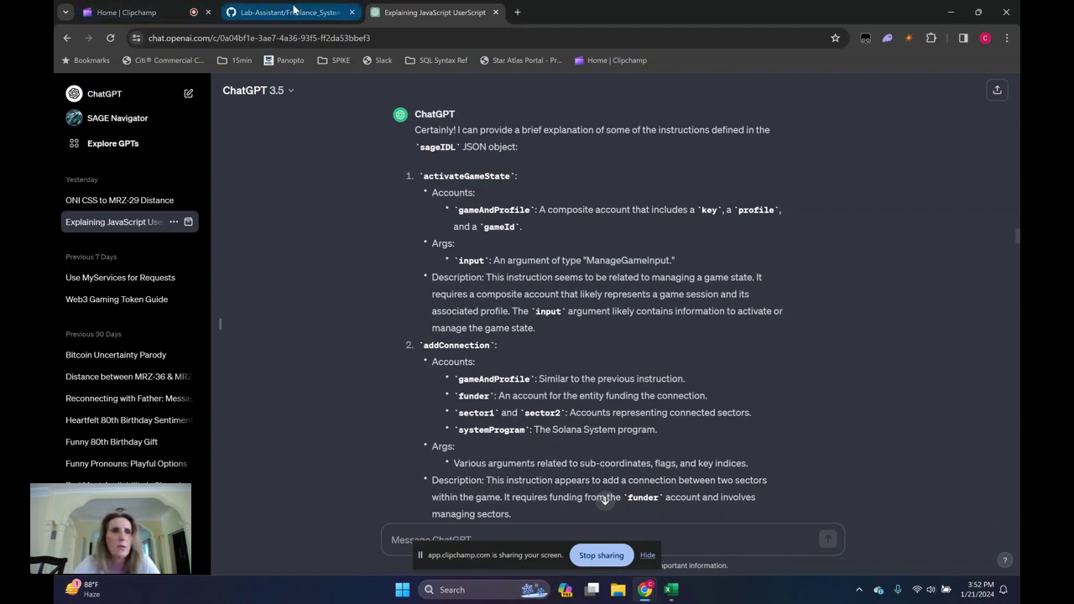
Return to the GitHub repository and review the Setup section of the README.md in Freelance_System_Core.
mouse_move(294, 14)
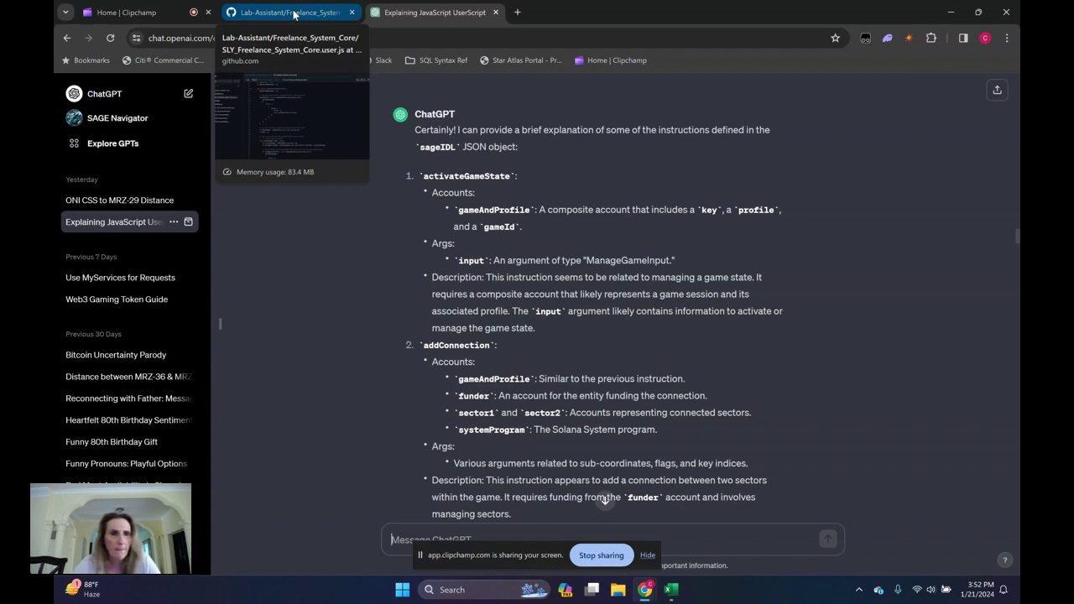
left_click(293, 14)
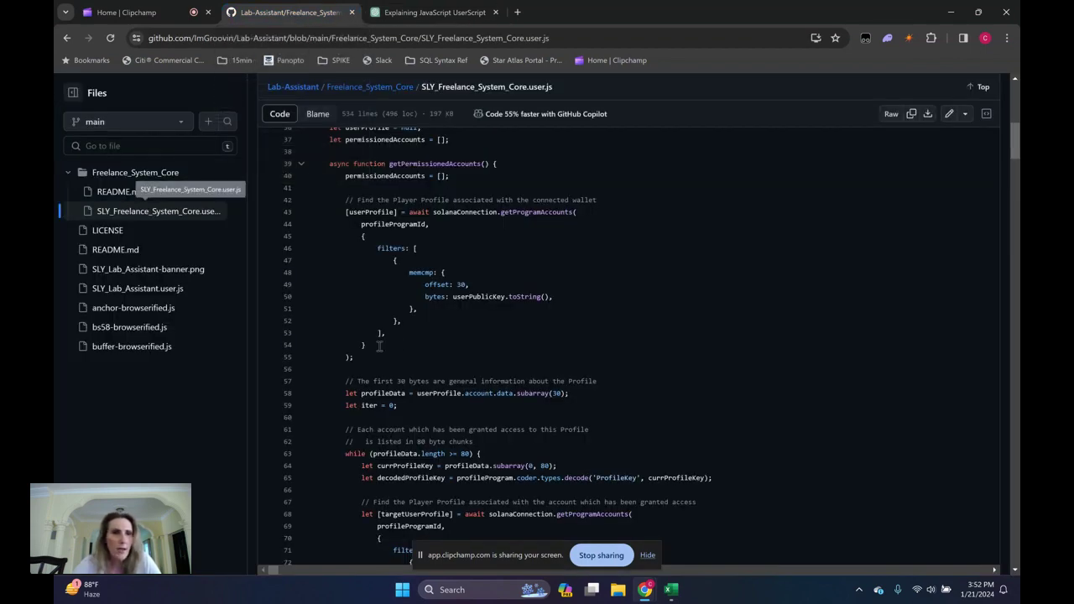
scroll(379, 347, "up", 10)
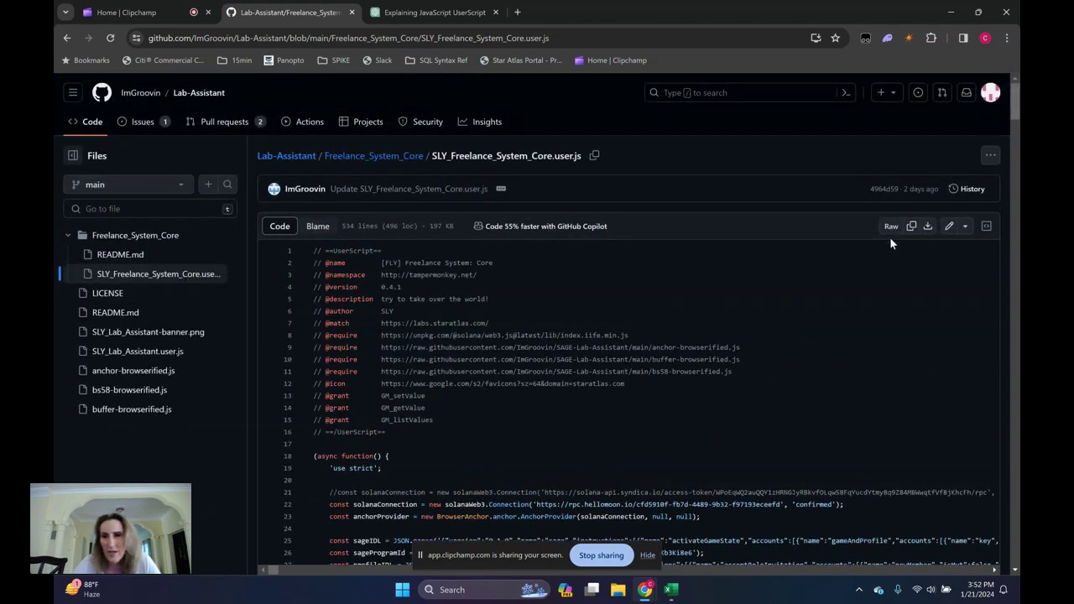
left_click(126, 254)
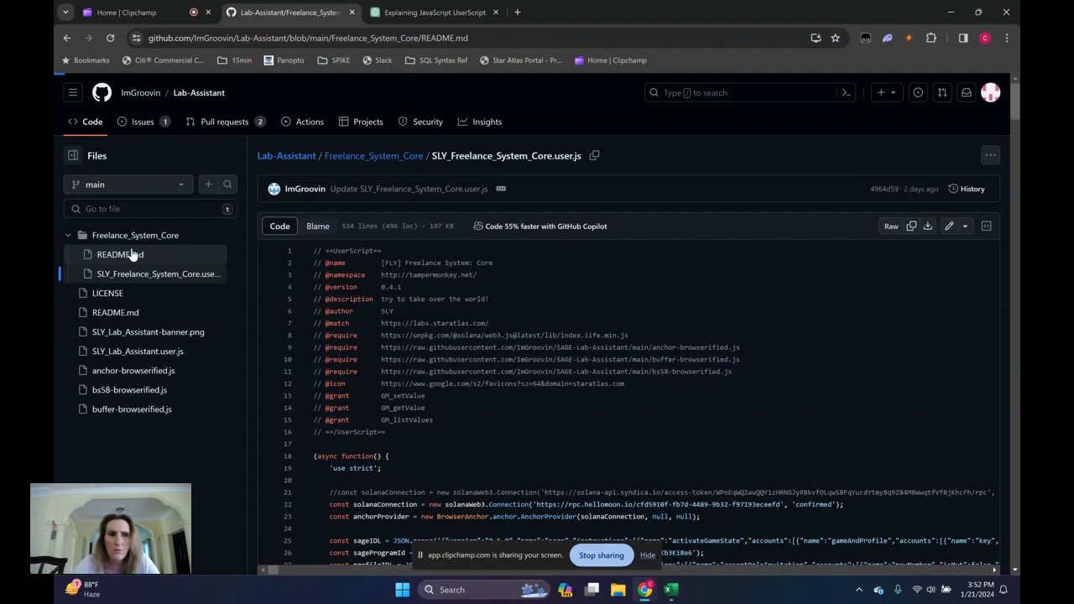
scroll(363, 432, "down", 8)
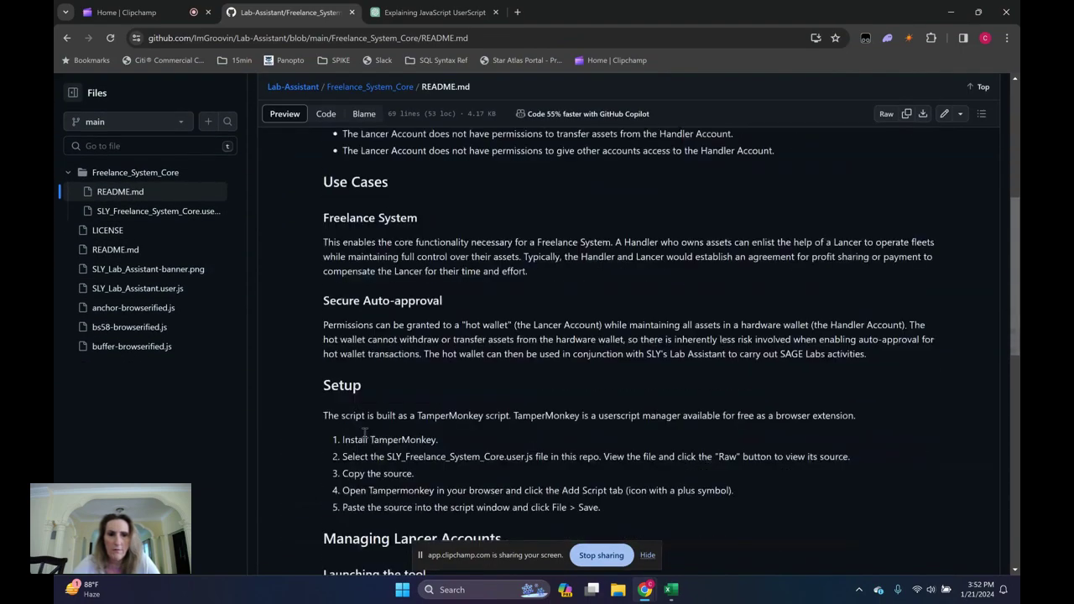
scroll(363, 432, "up", 3)
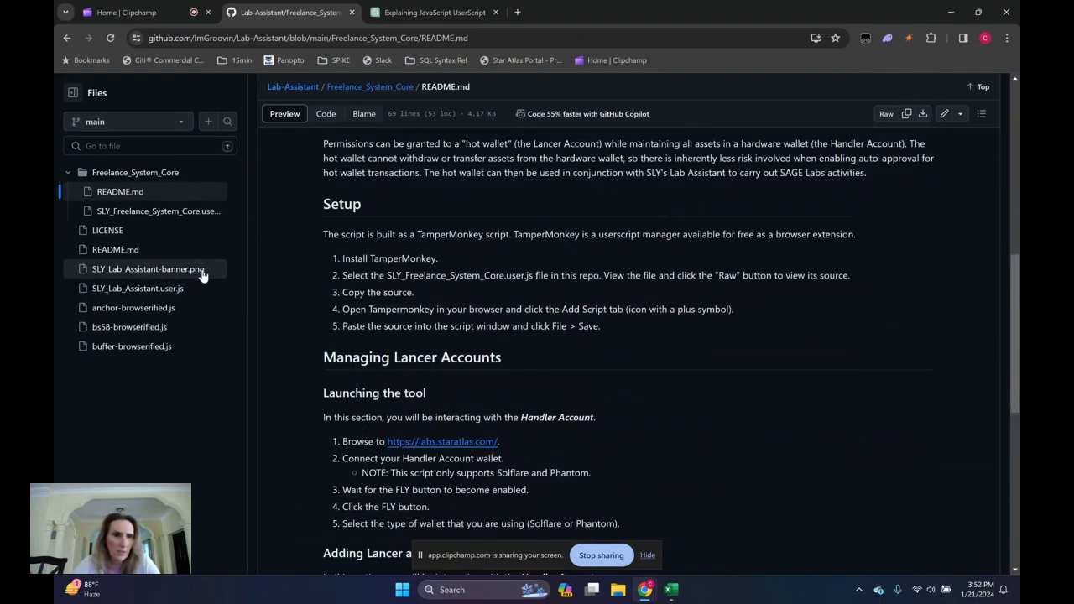
Open the raw source of SLY_Freelance_System_Core.user.js and reinstall the userscript in Tampermonkey.
left_click(147, 211)
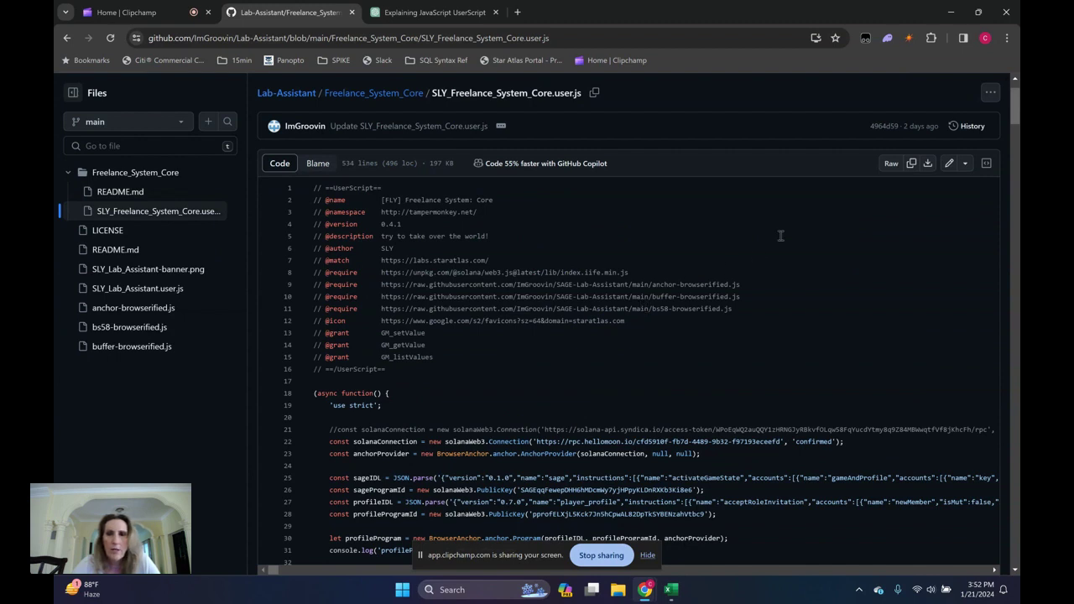
left_click(891, 164)
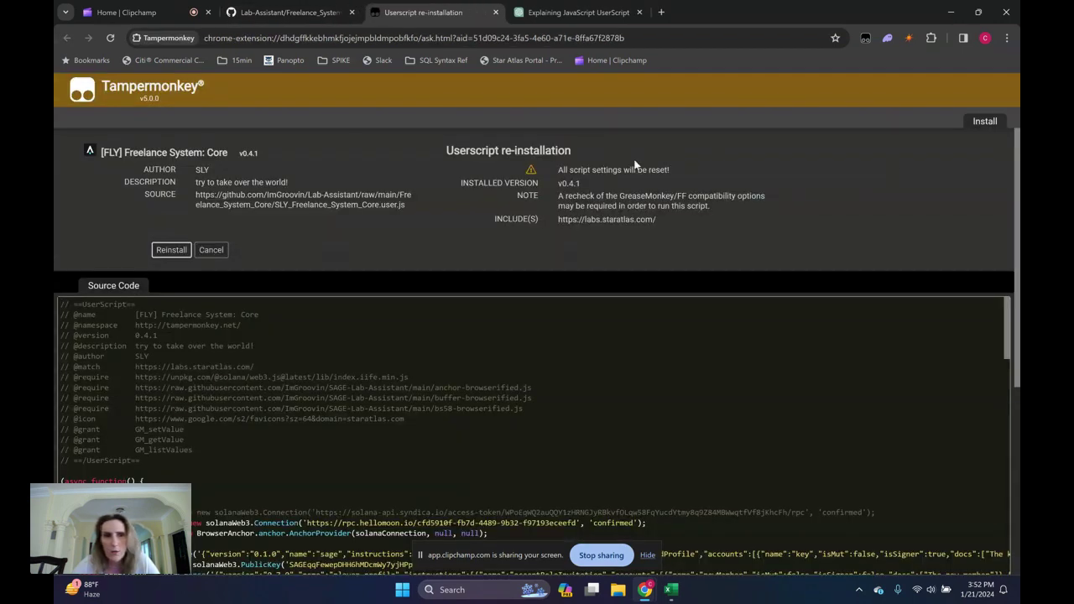
left_click(171, 250)
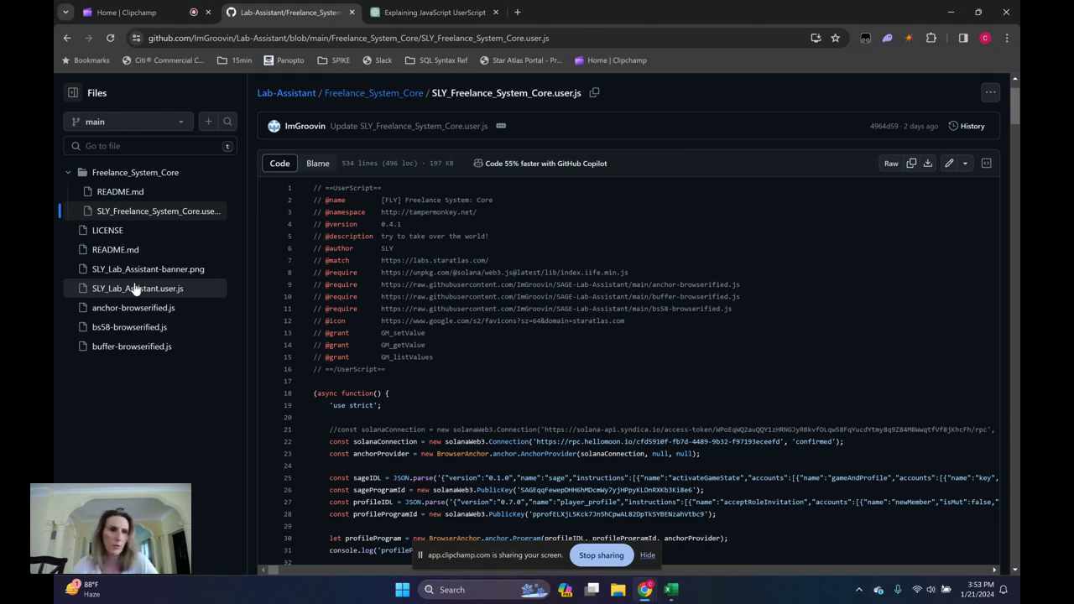
Open the Lab-Assistant repository's main README.md and read its current features and security notice.
left_click(124, 250)
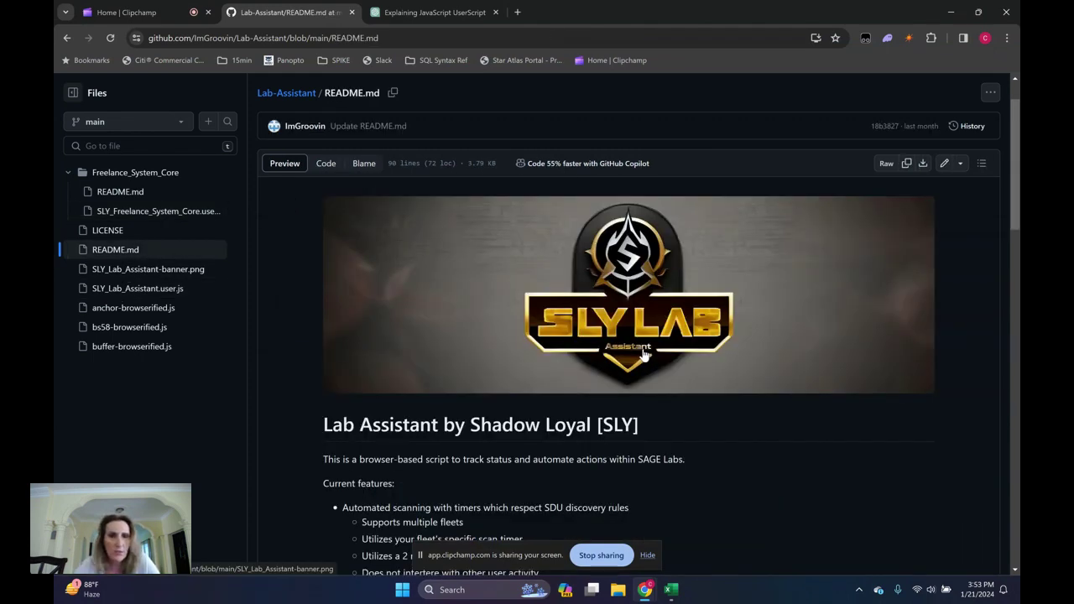
scroll(604, 429, "down", 3)
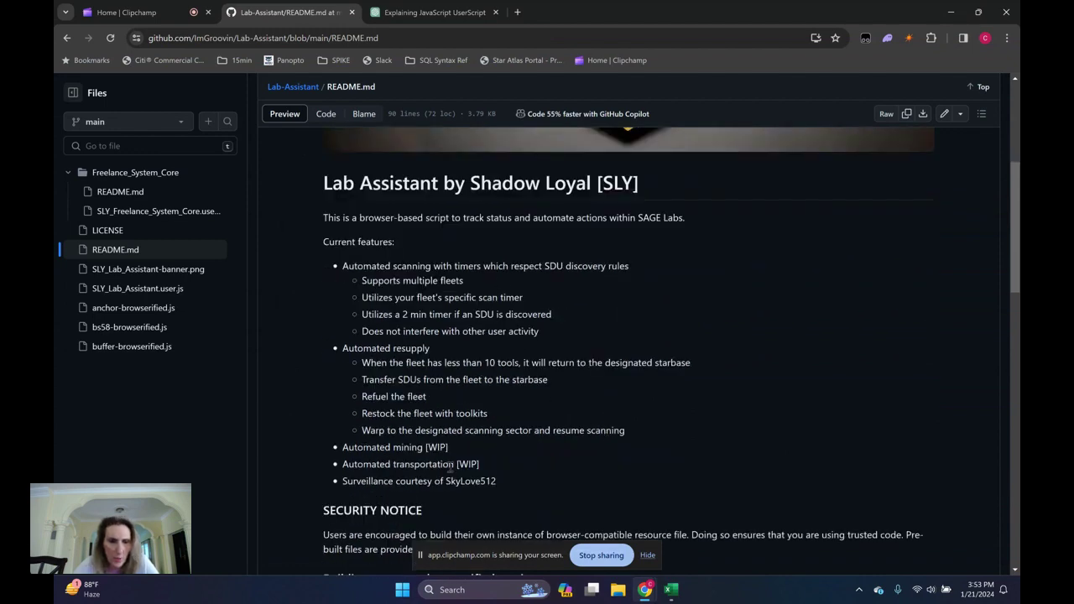
scroll(515, 396, "down", 3)
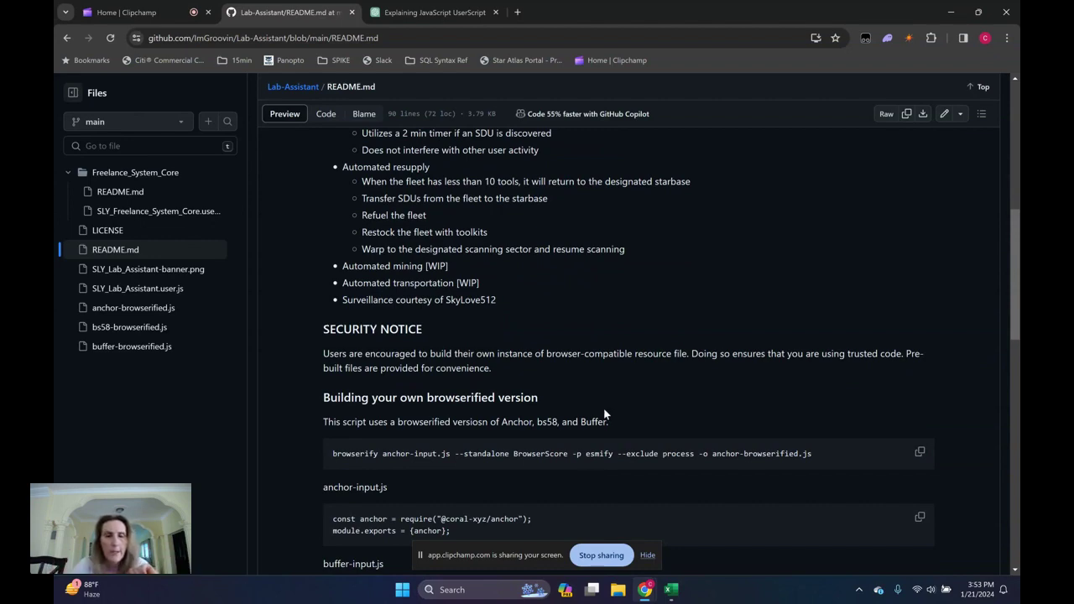
scroll(603, 389, "up", 3)
scroll(603, 395, "up", 3)
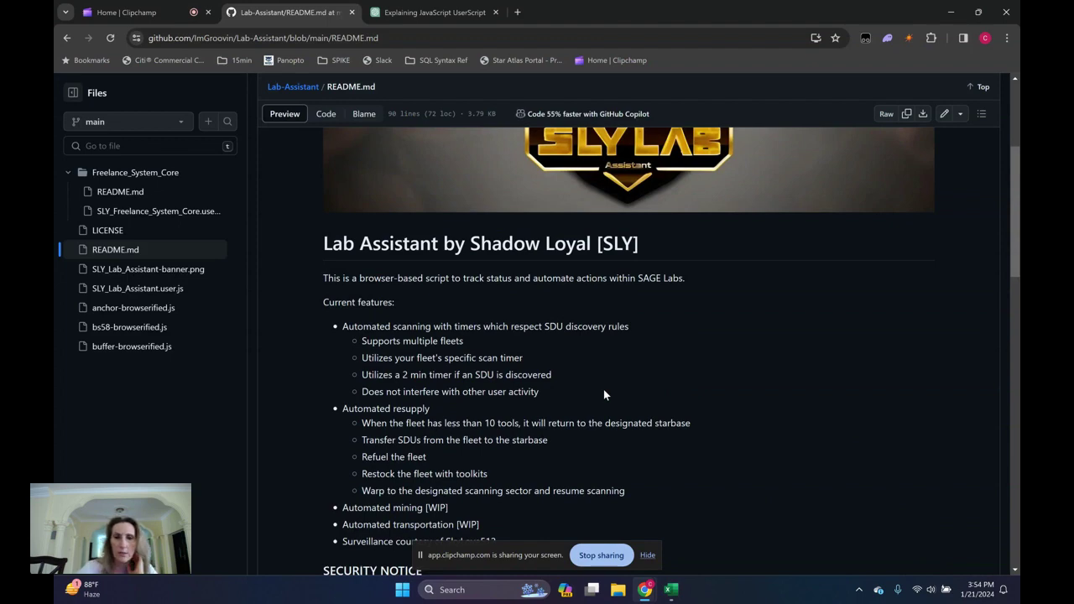
scroll(601, 373, "down", 3)
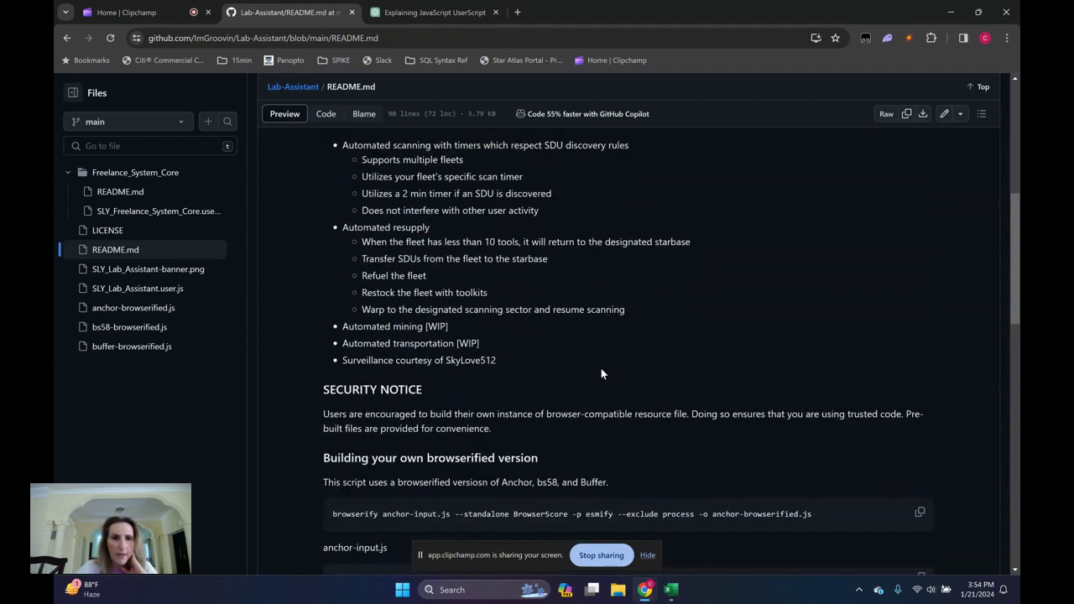
Review the main README's Known Bugs, highlighting the multi-jump warping limitation, and its setup, troubleshooting, regular usage and contact sections.
scroll(601, 371, "down", 5)
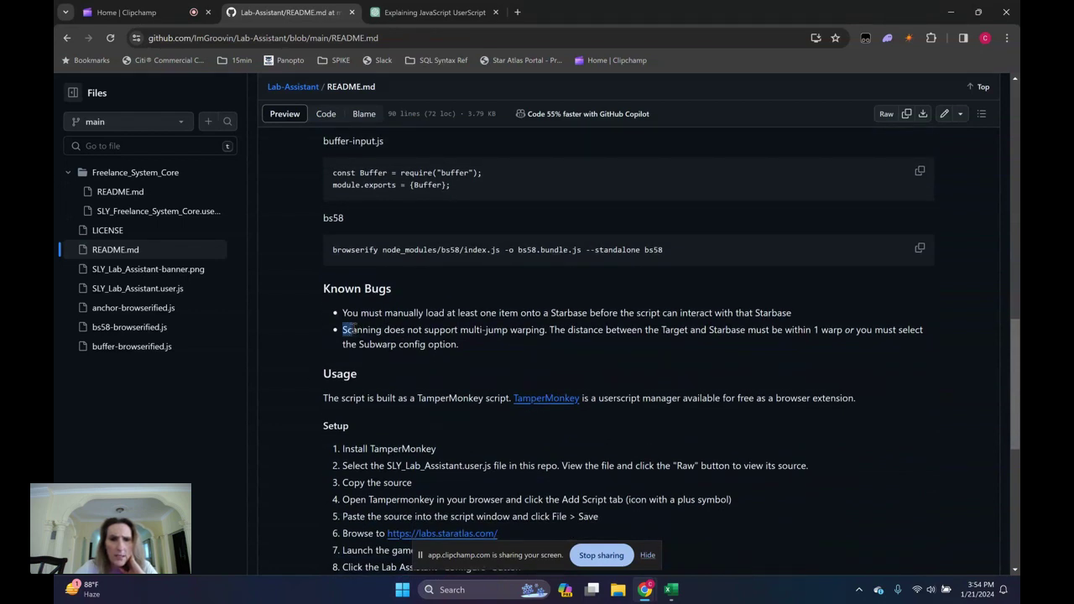
left_click_drag(344, 330, 547, 332)
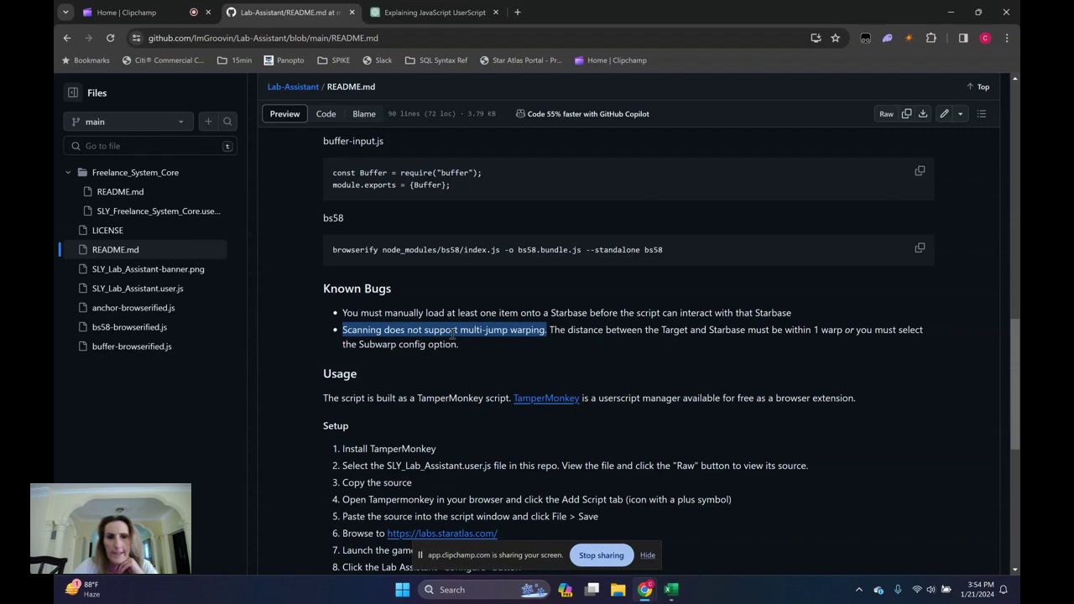
scroll(453, 333, "down", 3)
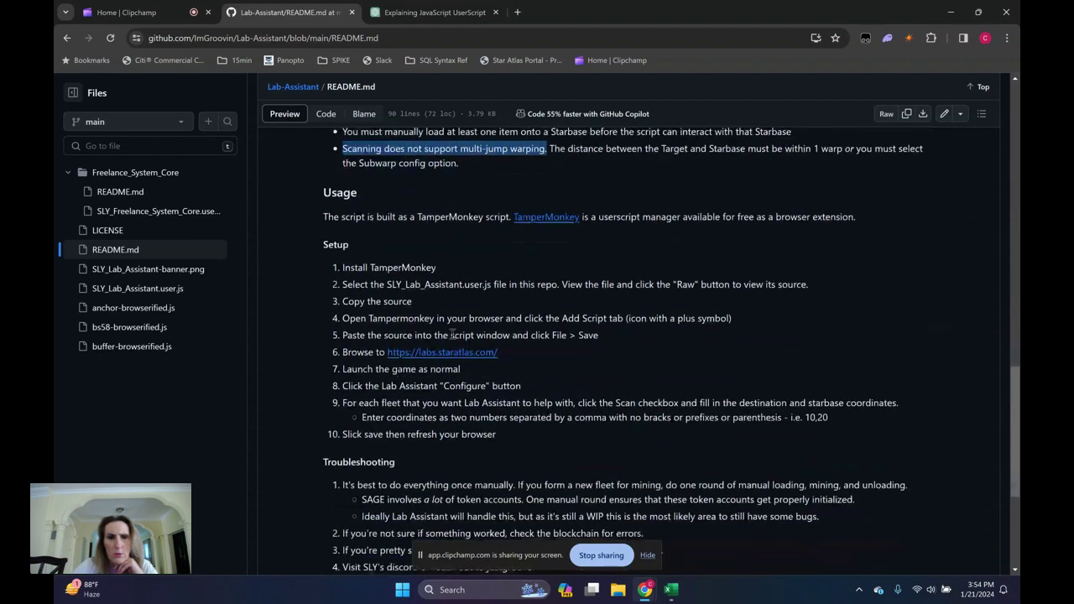
scroll(452, 332, "down", 1)
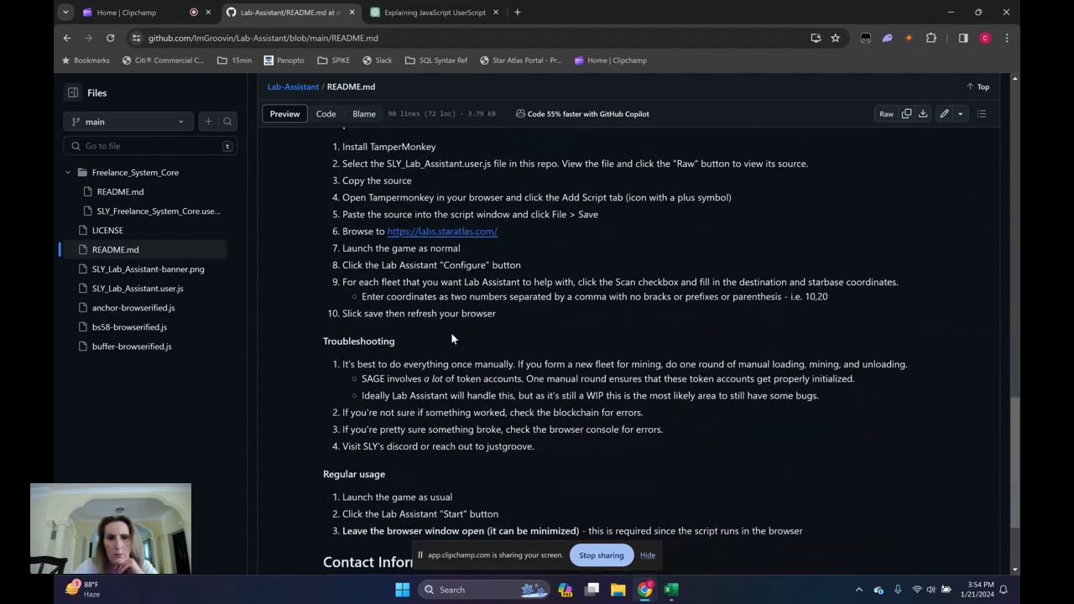
scroll(451, 332, "down", 1)
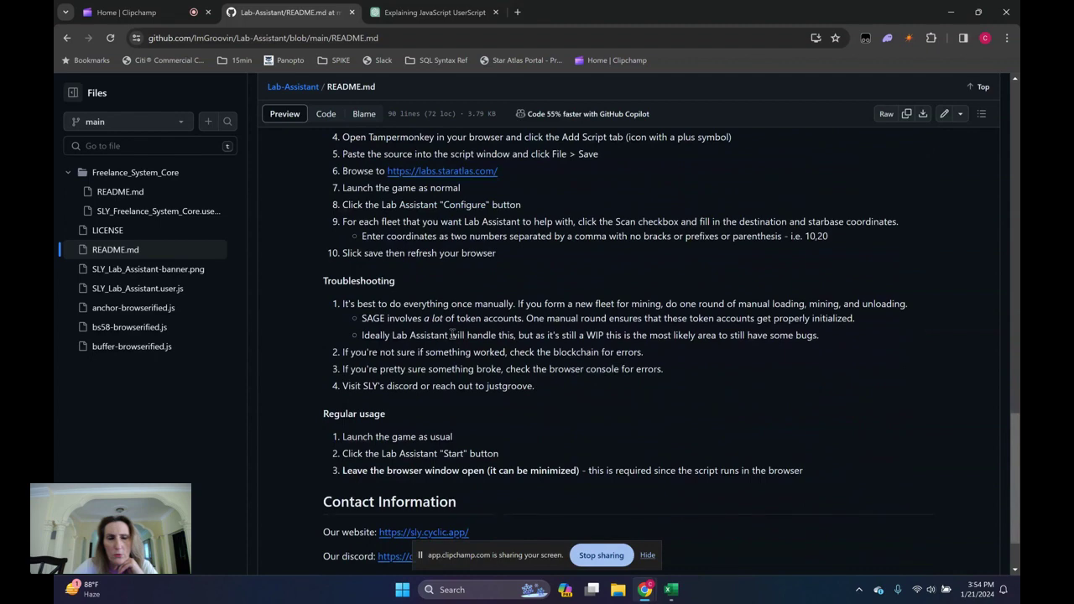
scroll(451, 333, "down", 1)
scroll(452, 335, "up", 3)
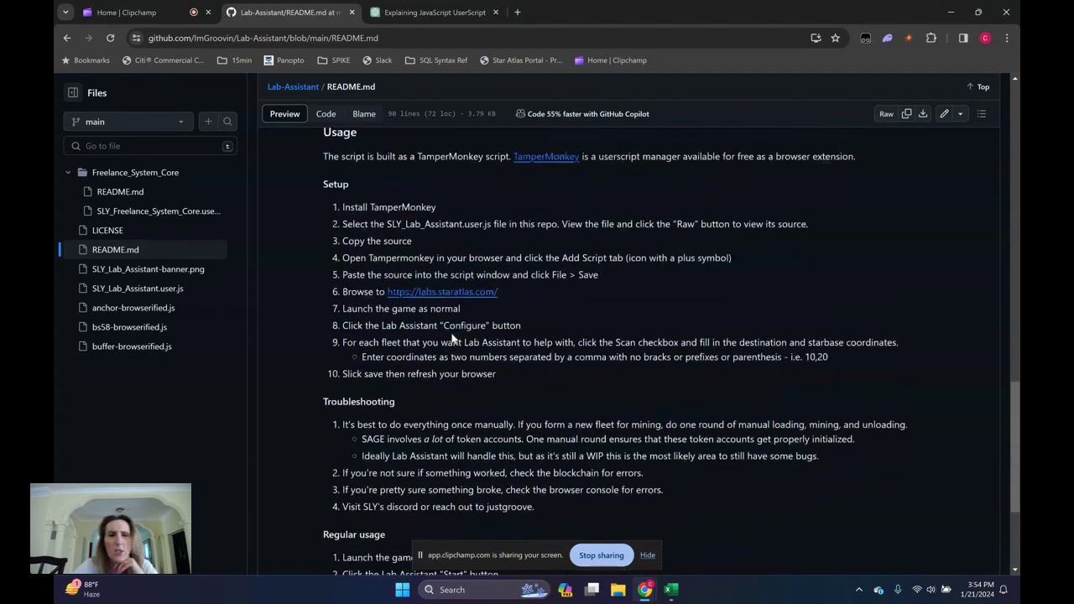
scroll(452, 335, "up", 2)
scroll(451, 335, "down", 6)
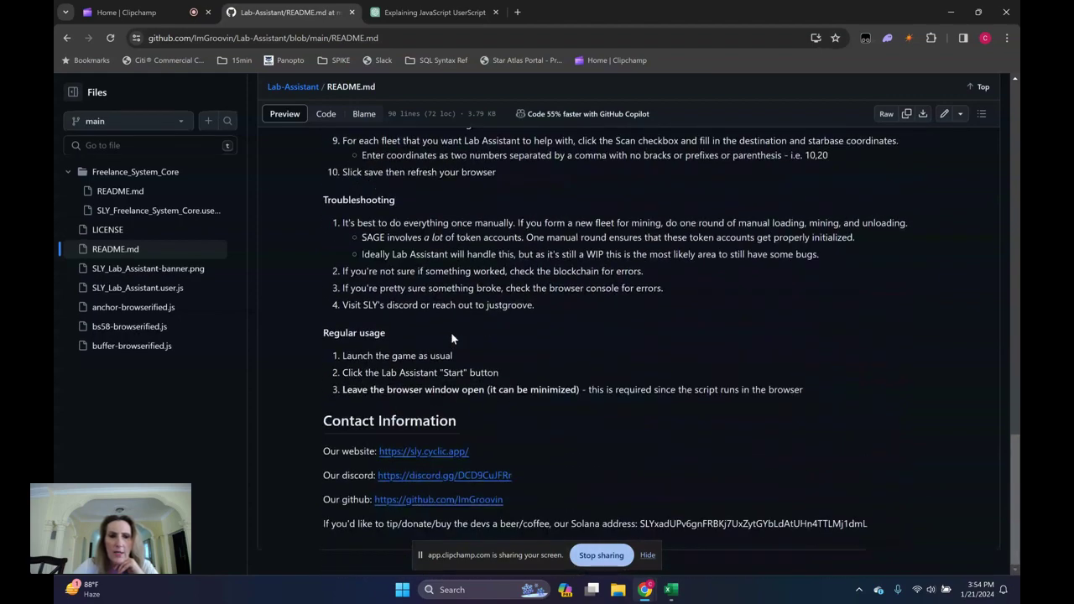
Return to the README's "Building your own browserified version" section and highlight its instructions from the heading through bs58.
scroll(451, 331, "up", 10)
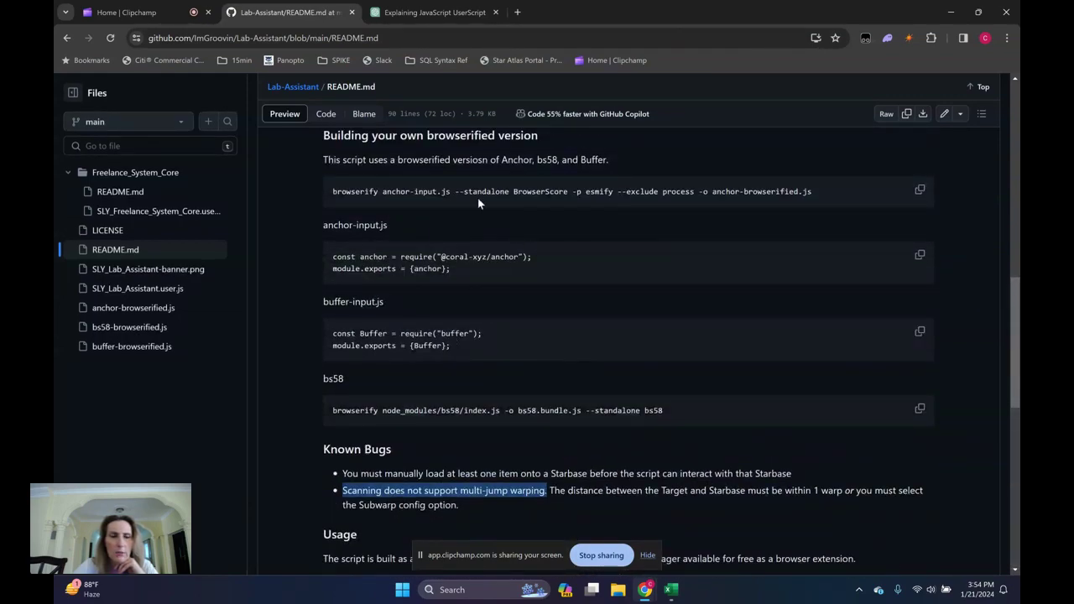
scroll(467, 199, "up", 1)
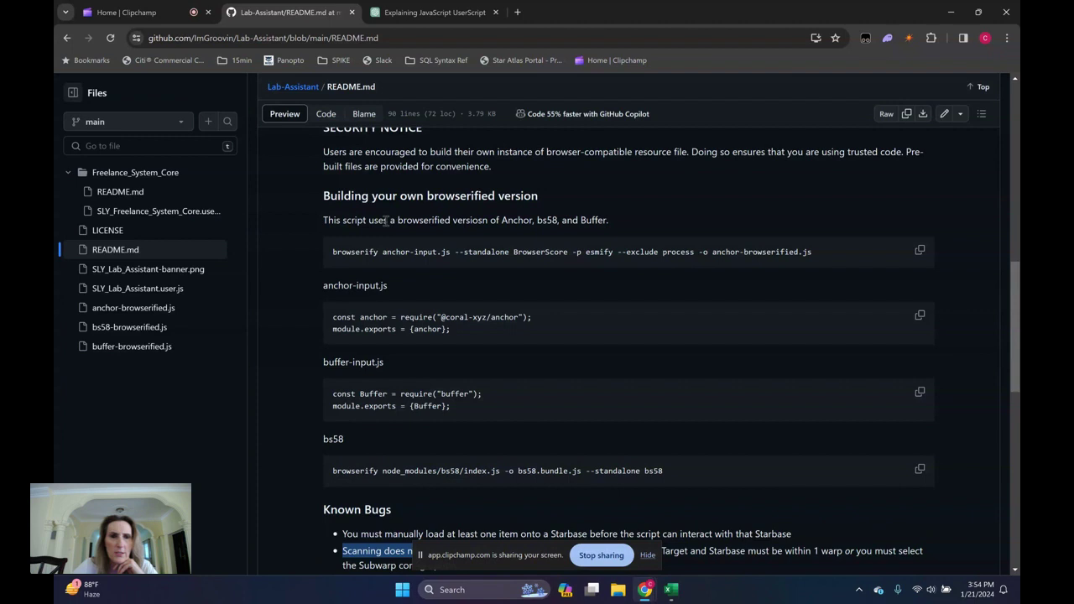
left_click_drag(324, 195, 556, 430)
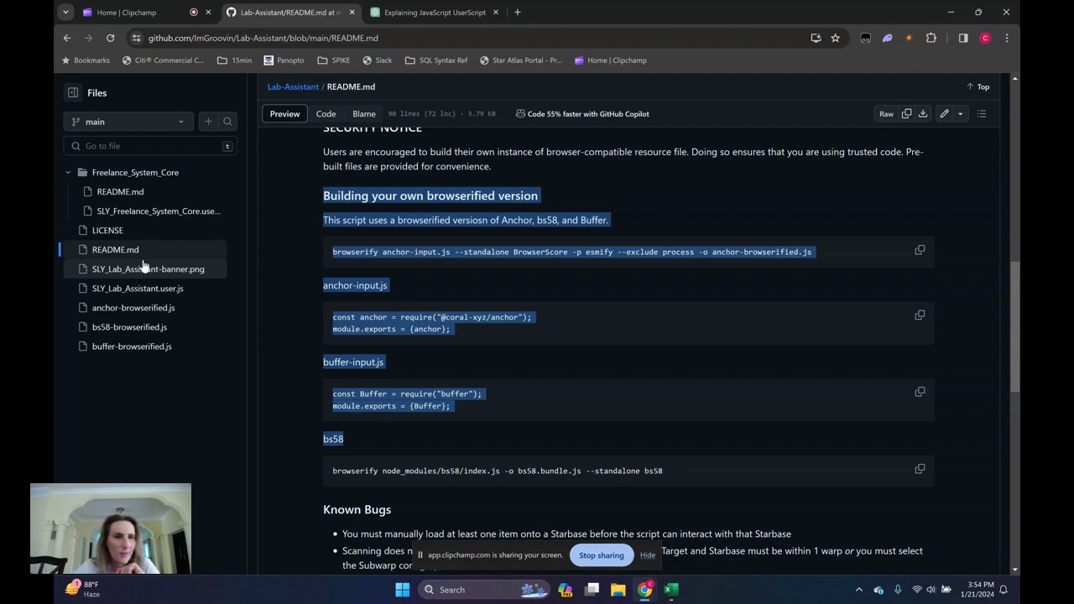
Reinstall the SLY Lab Assistant userscript from the raw source of SLY_Lab_Assistant.user.js and check the installed scripts in Tampermonkey's dashboard.
left_click(152, 214)
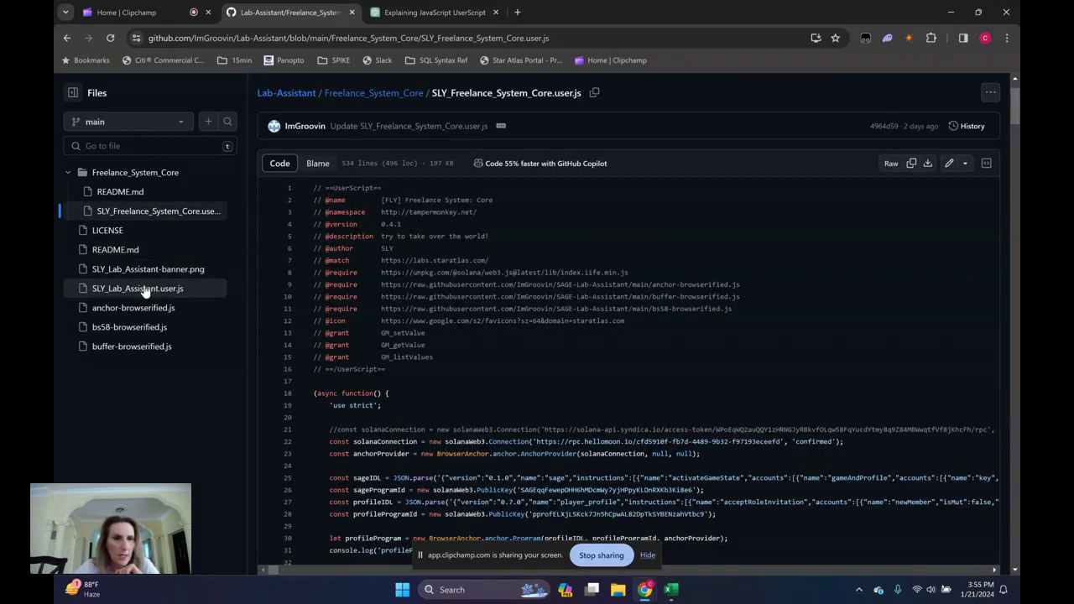
left_click(142, 289)
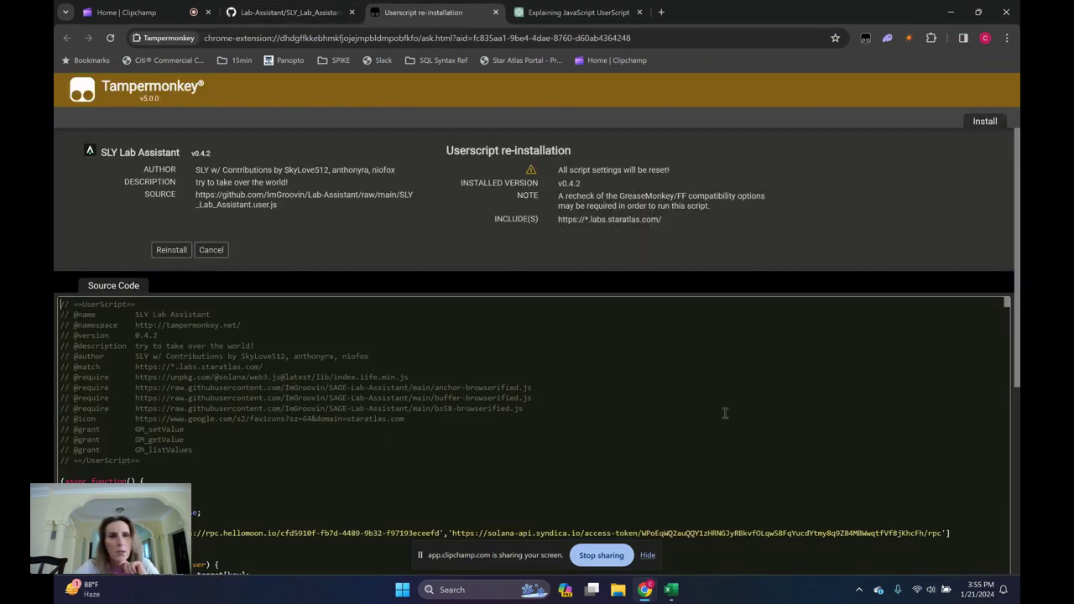
left_click(167, 250)
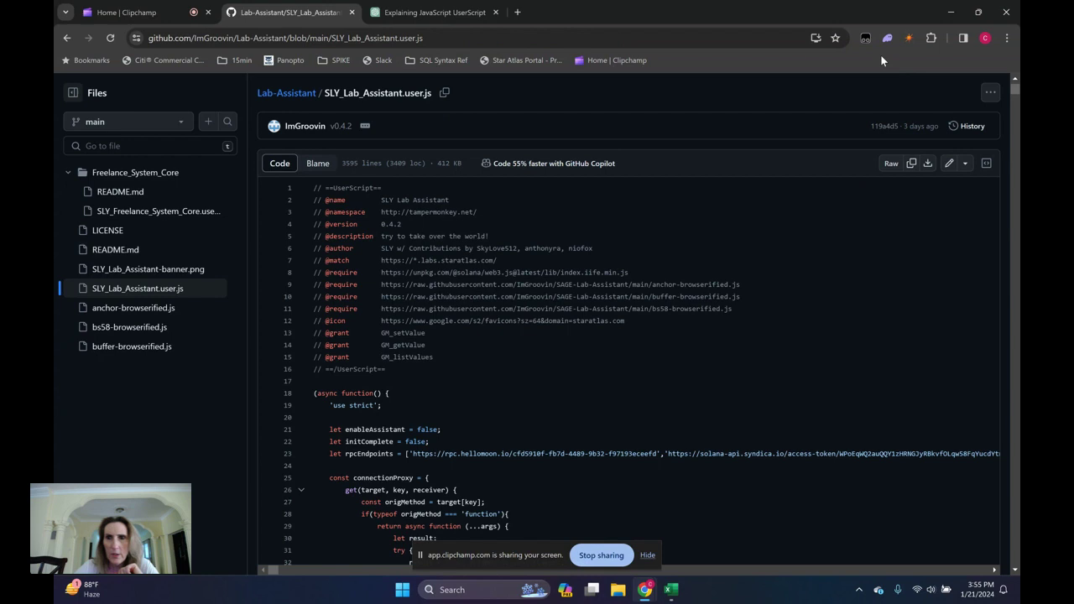
left_click(865, 39)
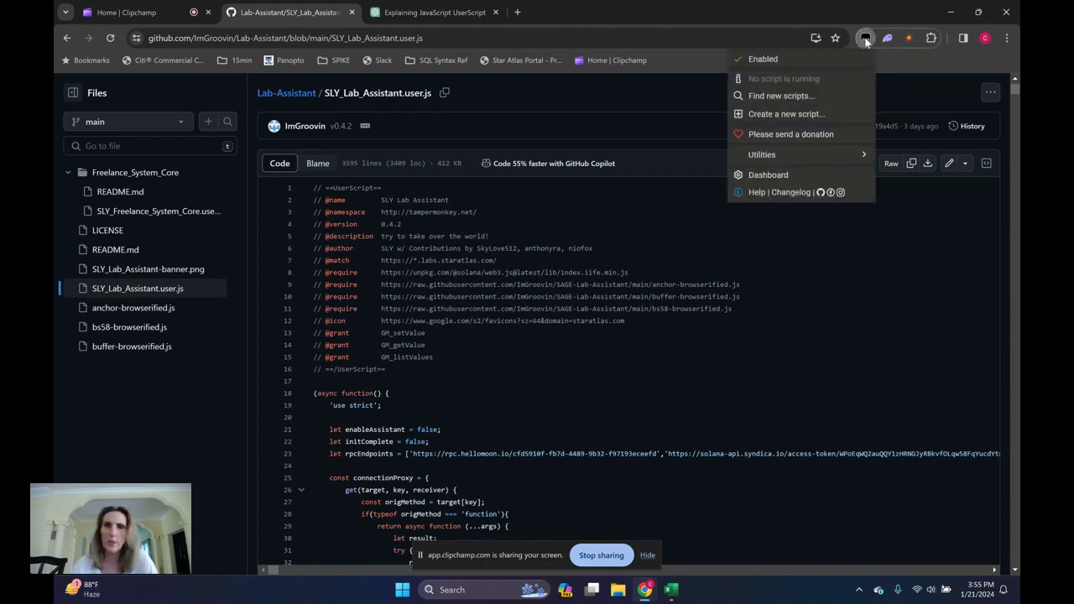
left_click(783, 174)
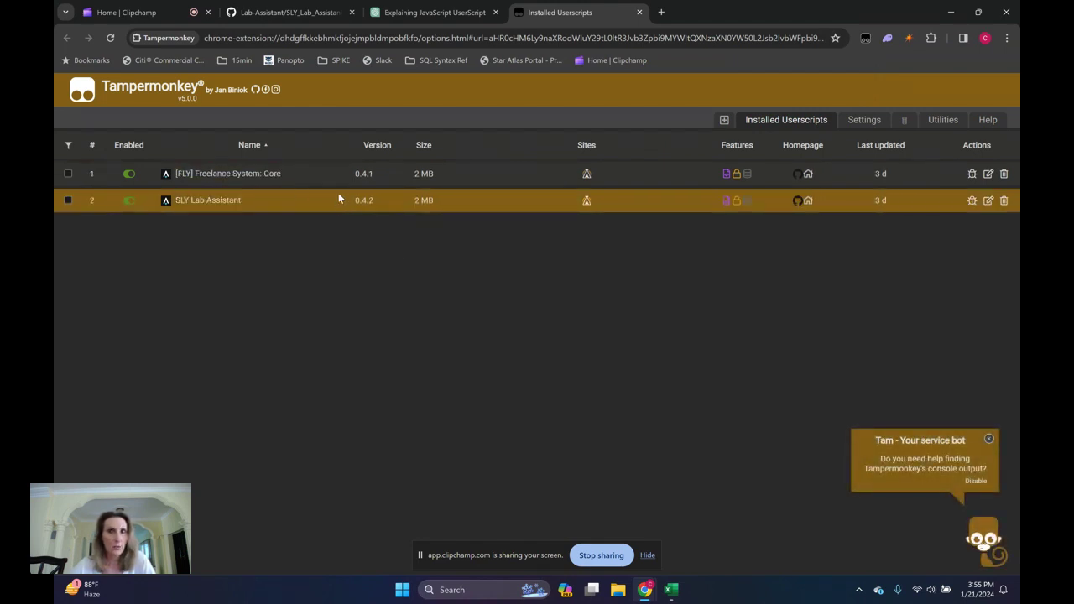
Open SAGE Labs in a new tab and connect Solflare as the primary wallet, dismissing the Freelance System: Core dialog.
left_click(661, 12)
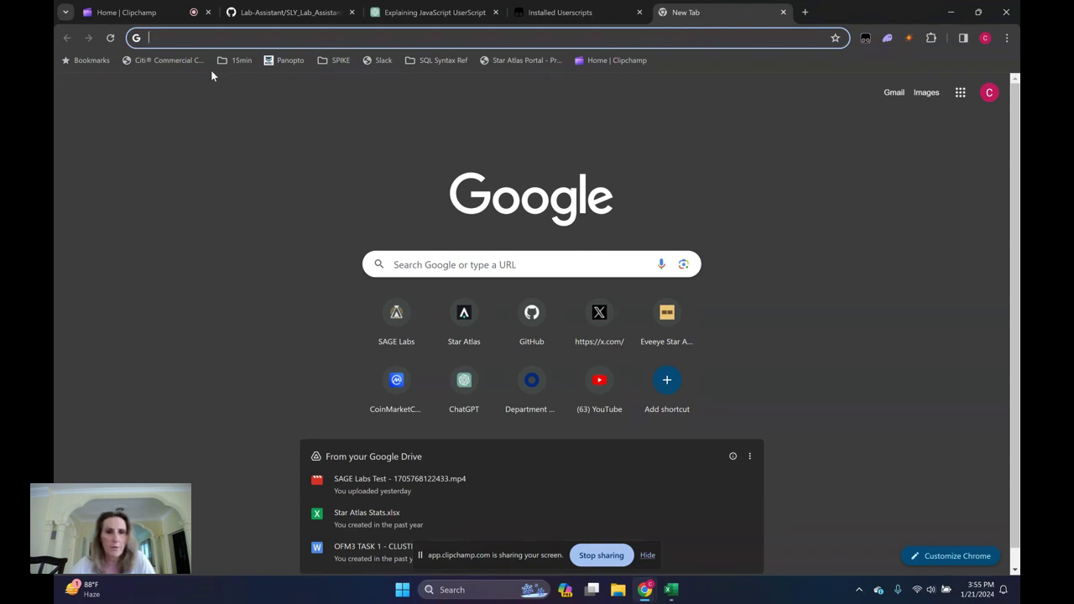
left_click(396, 317)
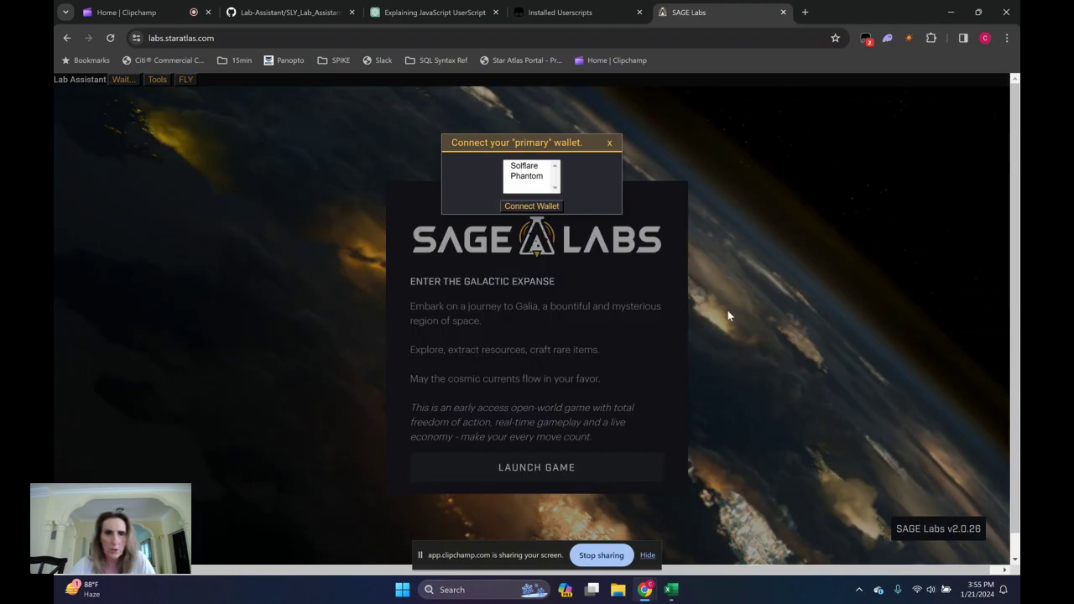
left_click(525, 167)
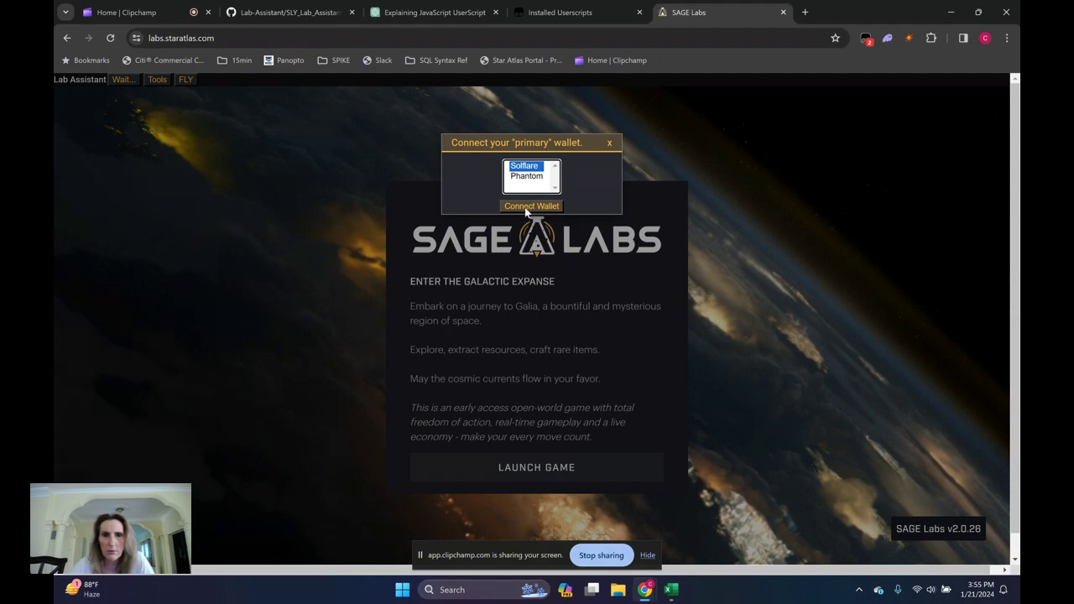
left_click(528, 207)
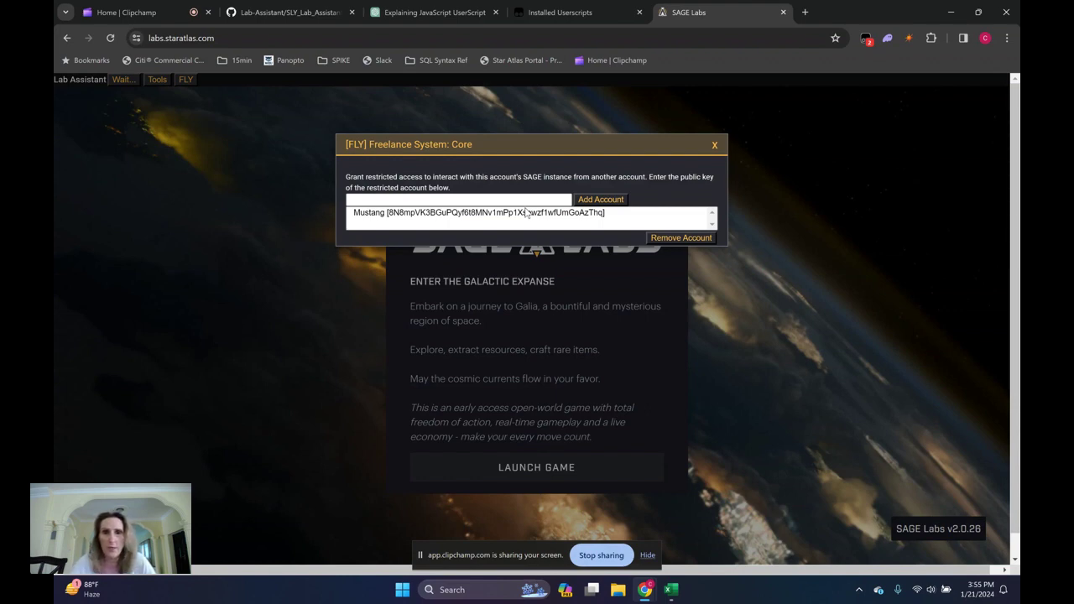
left_click(519, 195)
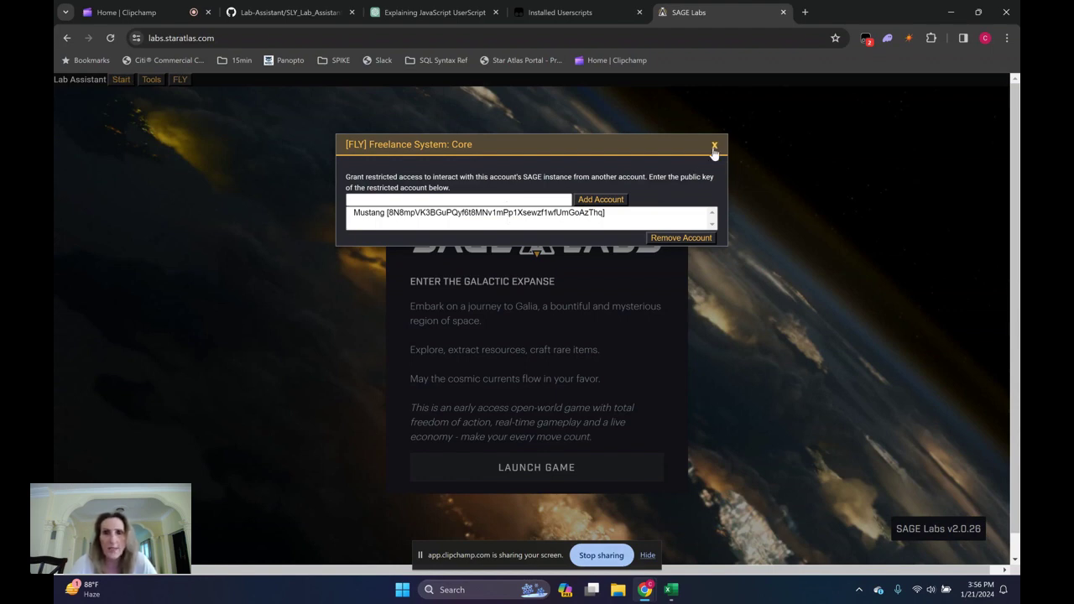
left_click(714, 148)
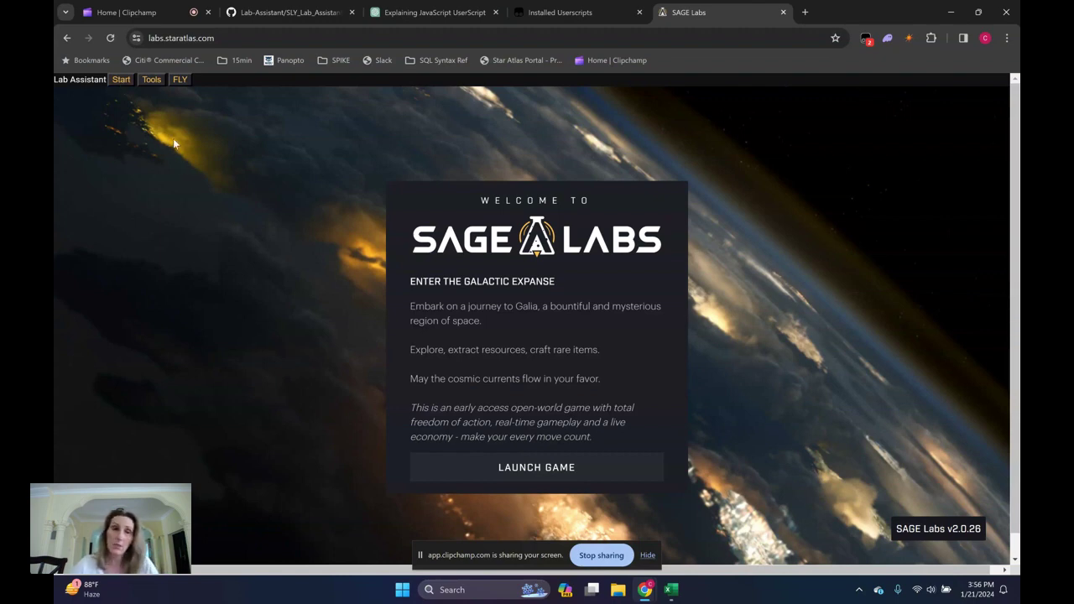
Open the Lab Assistant configuration and review Mining Meg's assignment choices and fleet capacities, keeping the assignment on Mine.
left_click(152, 80)
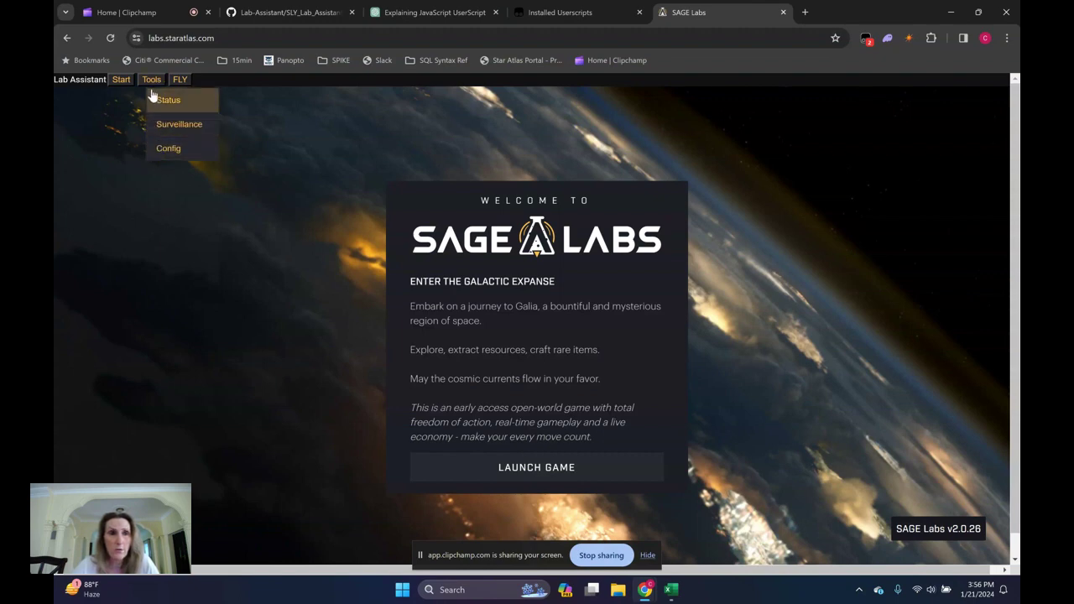
left_click(172, 149)
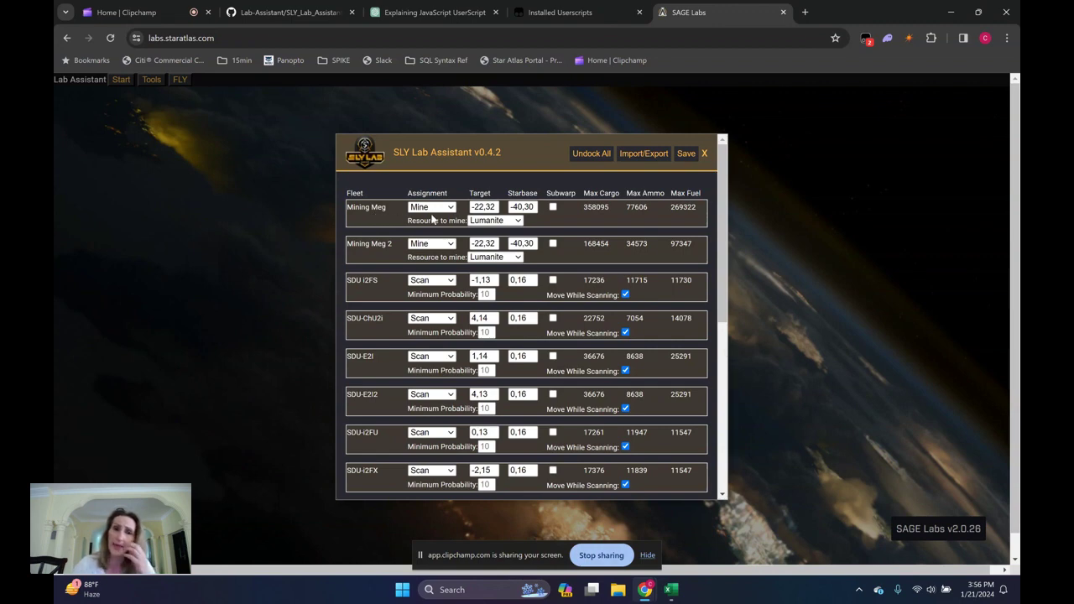
left_click(451, 207)
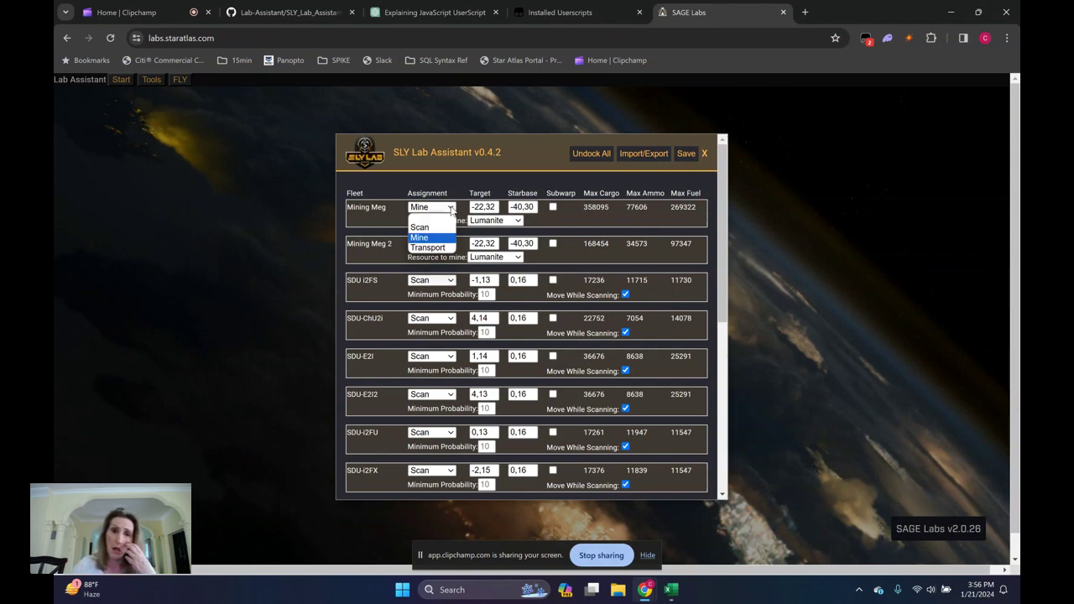
left_click(418, 238)
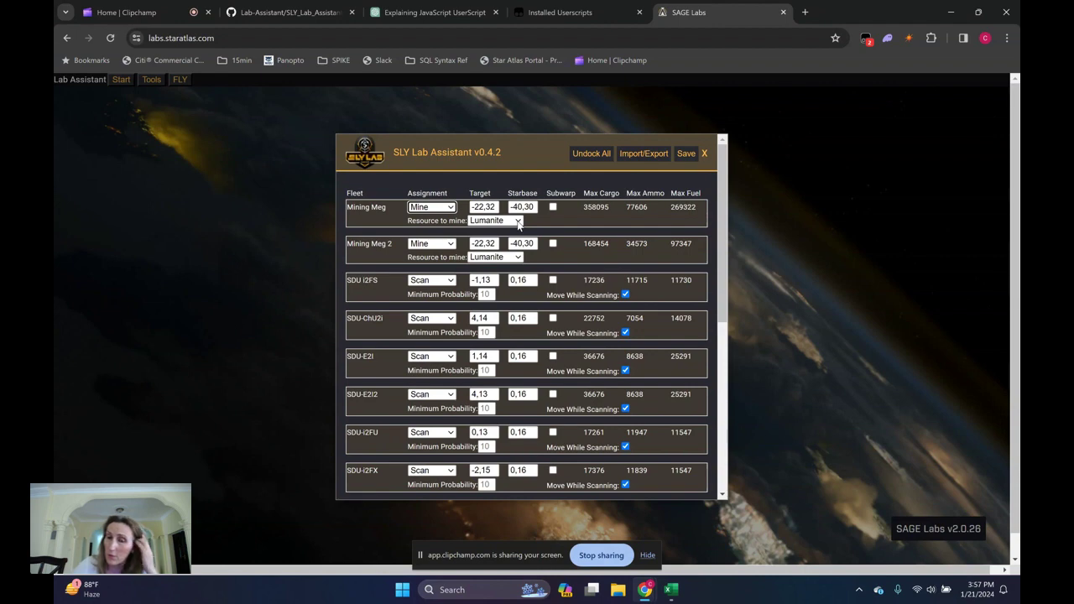
double_click(595, 207)
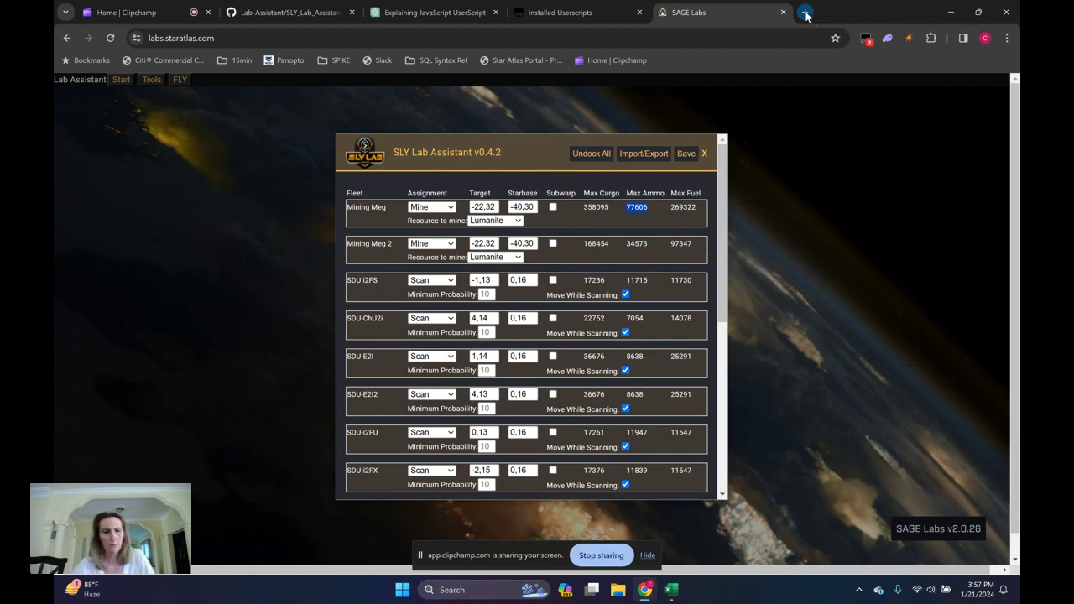
Switch to the EveEye Galia Expanse map and examine systems, resources and scan percentages around ONI-3, MRZ-29, MRZ-26 and MRZ-36.
key("alt+Tab")
key("alt+Tab")
key("alt+Tab")
key("alt+Tab")
key("alt+Tab")
key("alt+Tab")
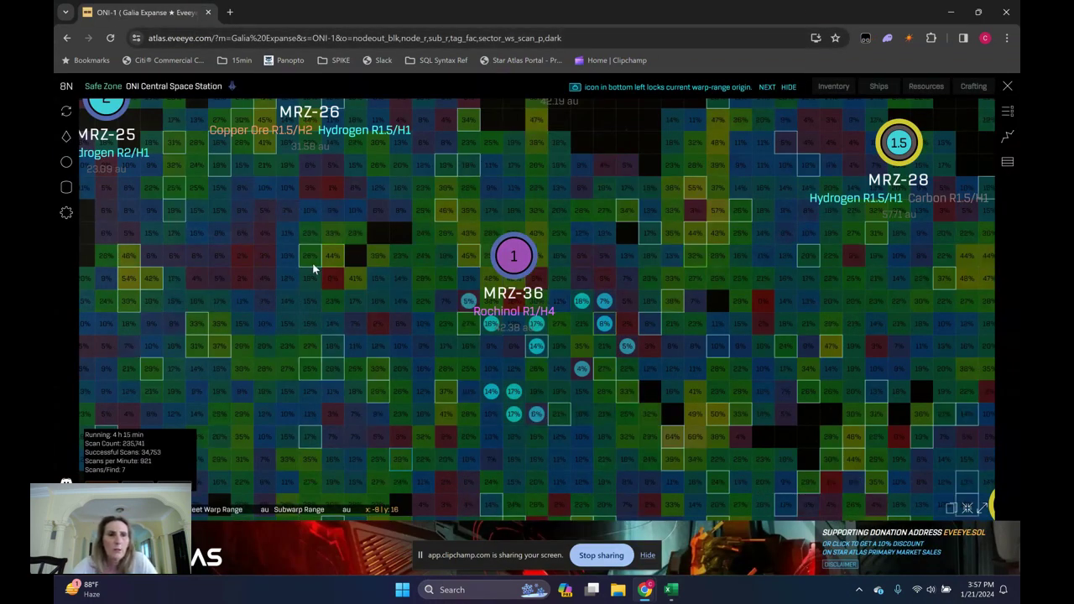
left_click_drag(275, 277, 469, 397)
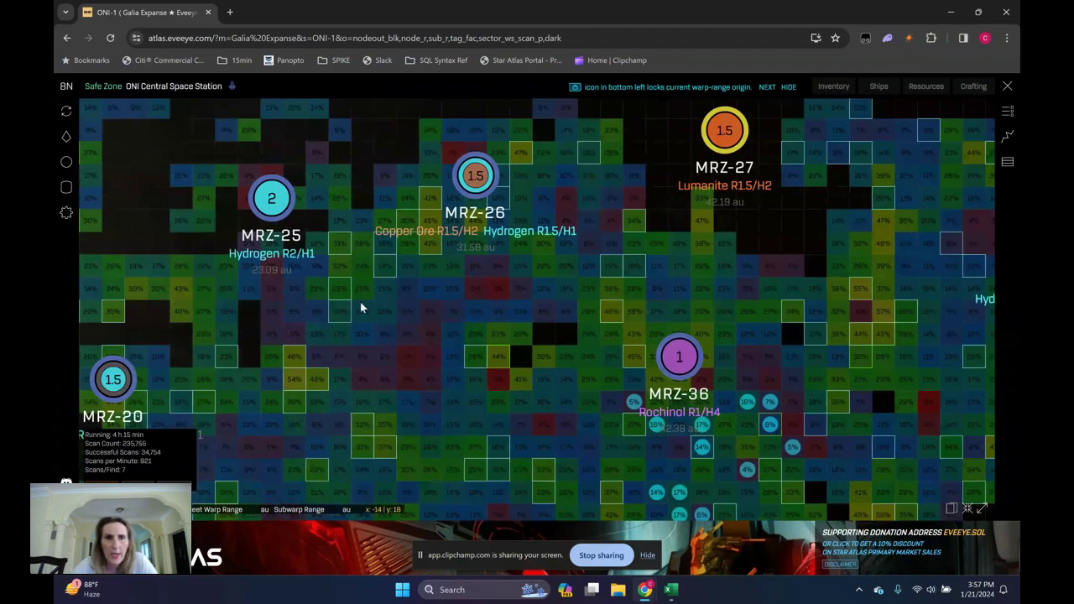
left_click_drag(360, 301, 626, 379)
left_click_drag(271, 225, 454, 430)
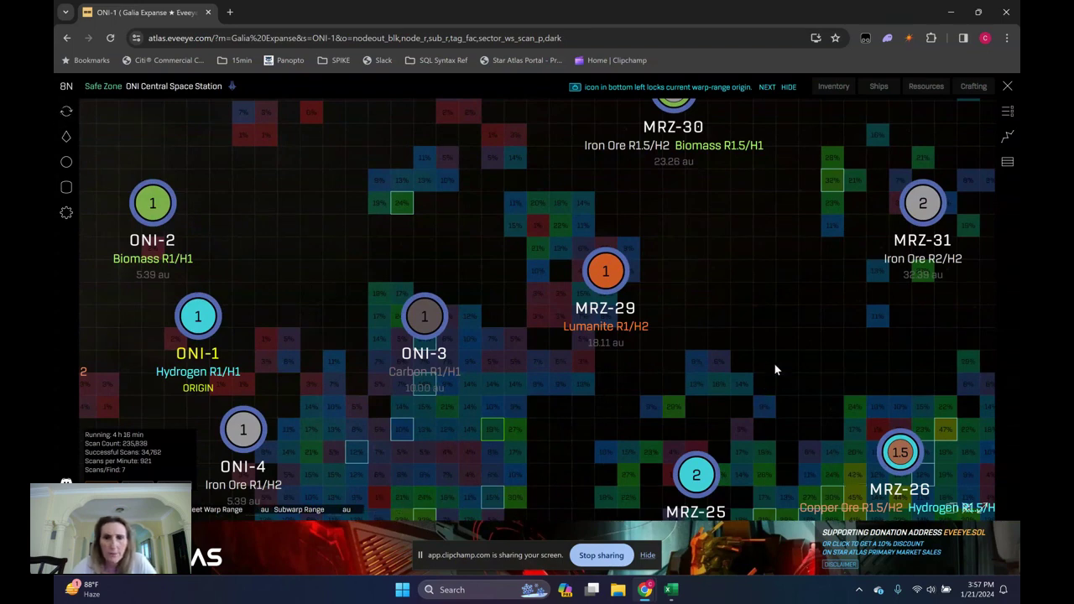
left_click_drag(780, 354, 752, 329)
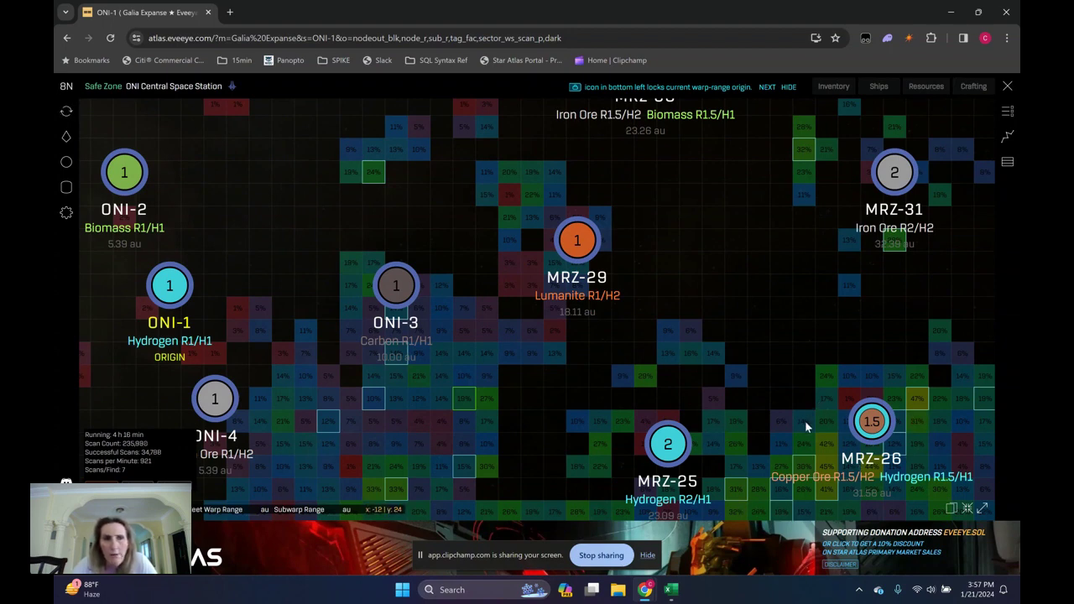
left_click_drag(804, 421, 575, 324)
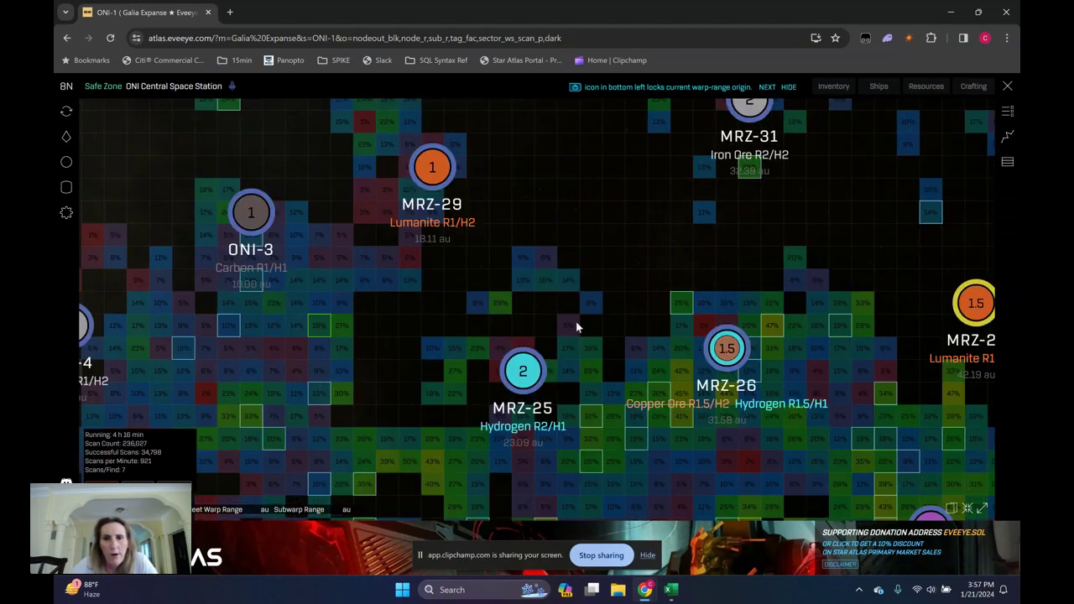
scroll(660, 398, "down", 5)
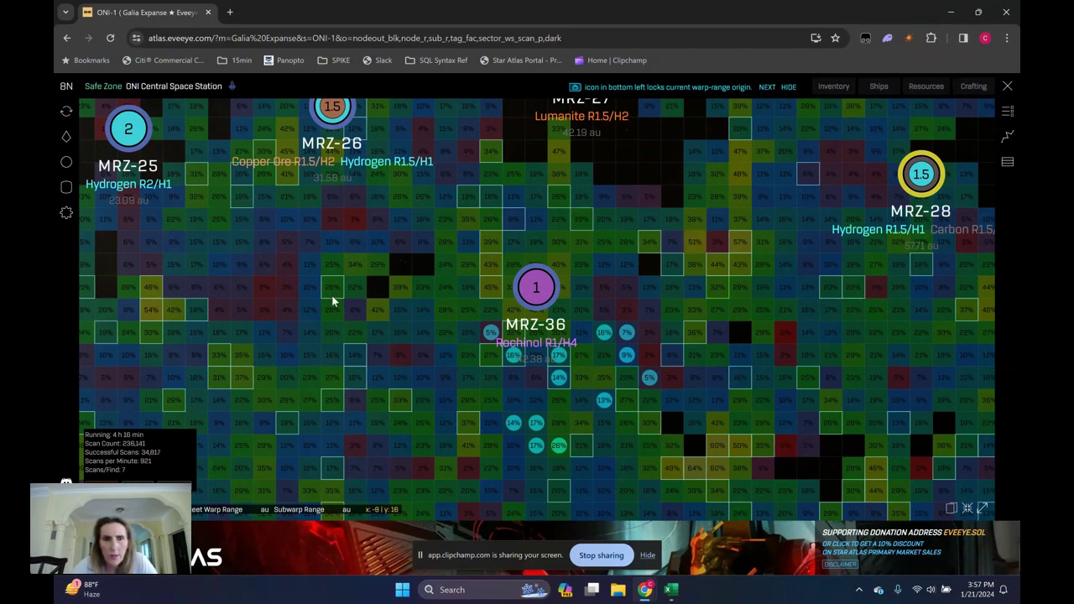
left_click_drag(331, 295, 423, 350)
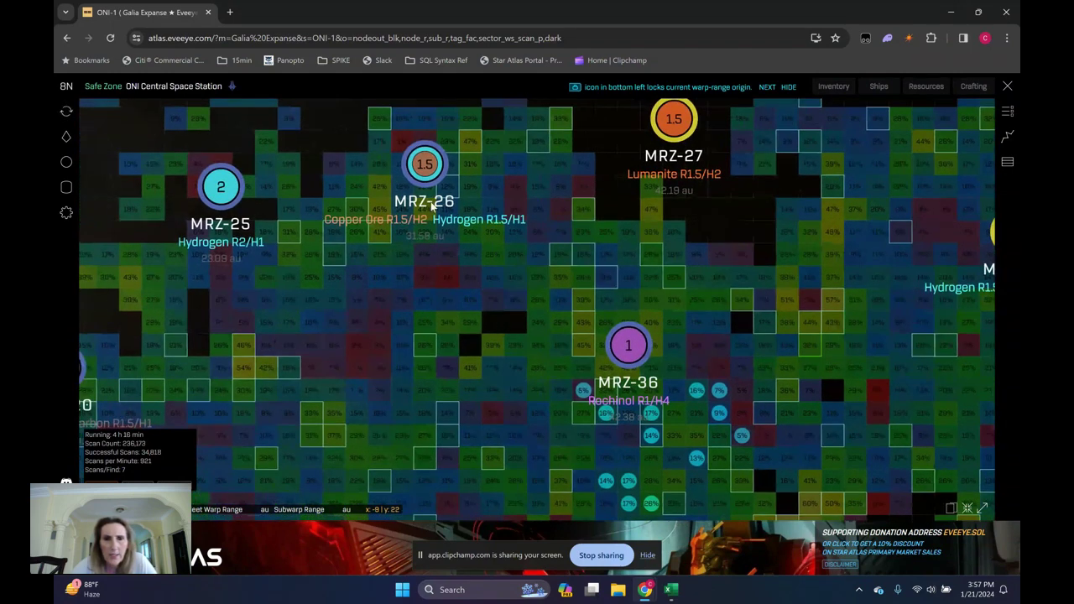
left_click_drag(165, 362, 294, 356)
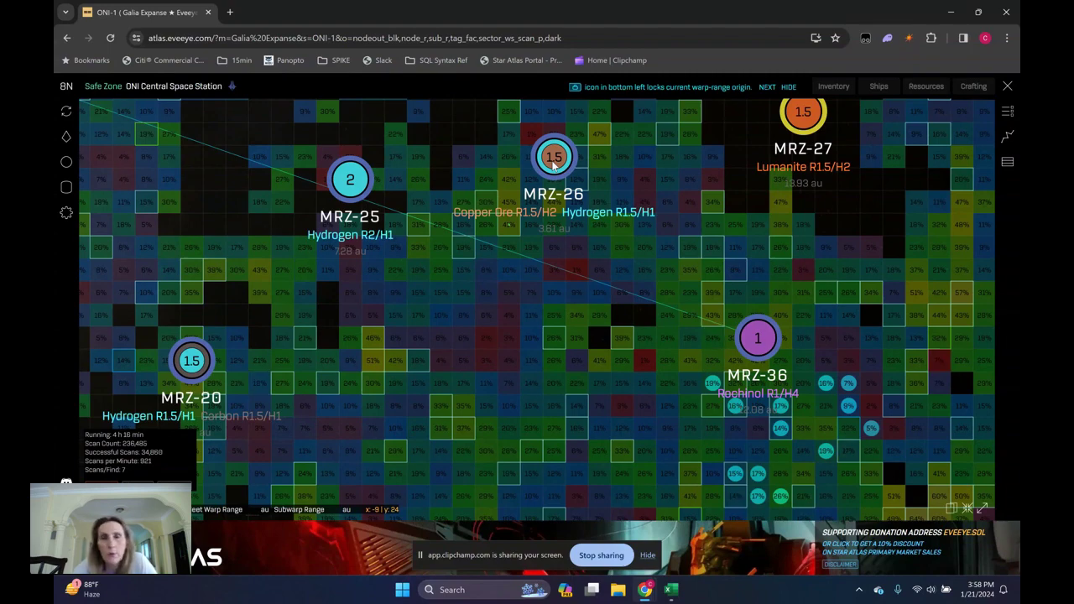
left_click_drag(641, 440, 431, 333)
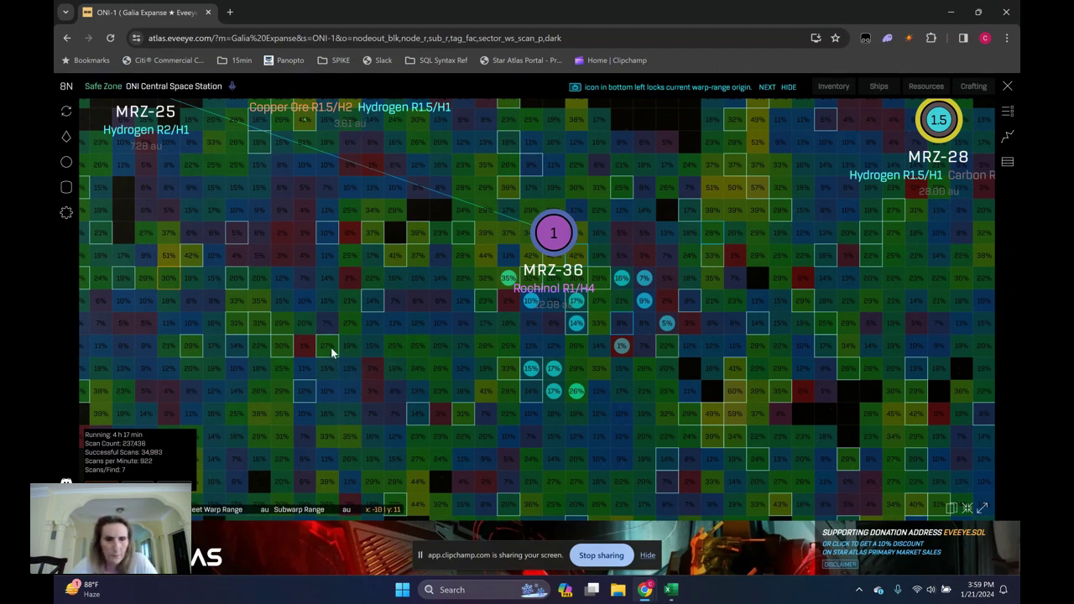
Return to the Lab Assistant configuration and review the scanning fleets, examining SDU-REI3's minimum probability, starbase and target coordinates.
key("alt+Tab")
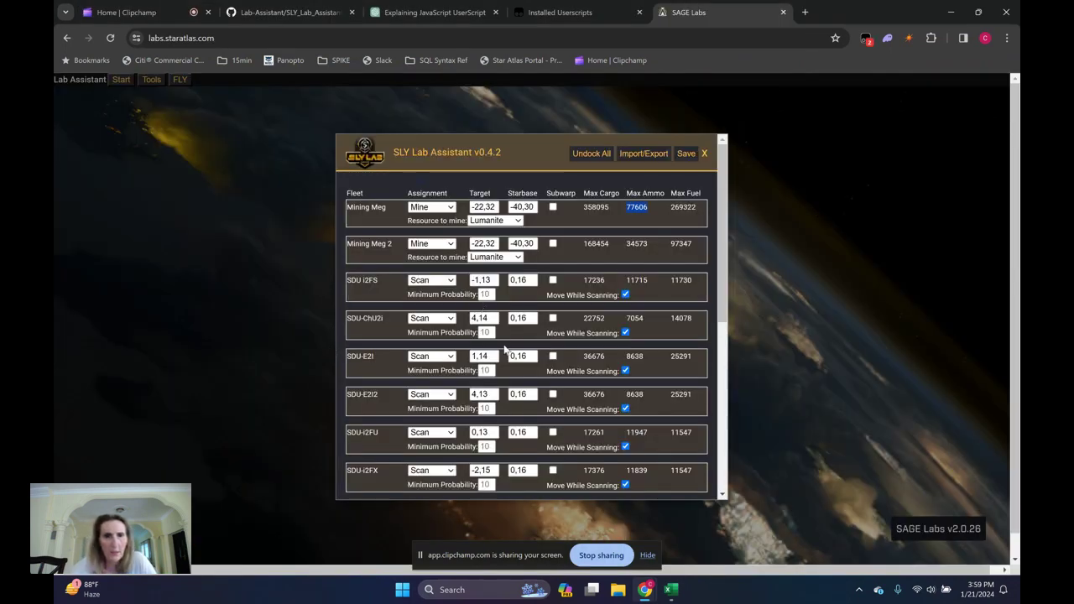
scroll(478, 295, "down", 1)
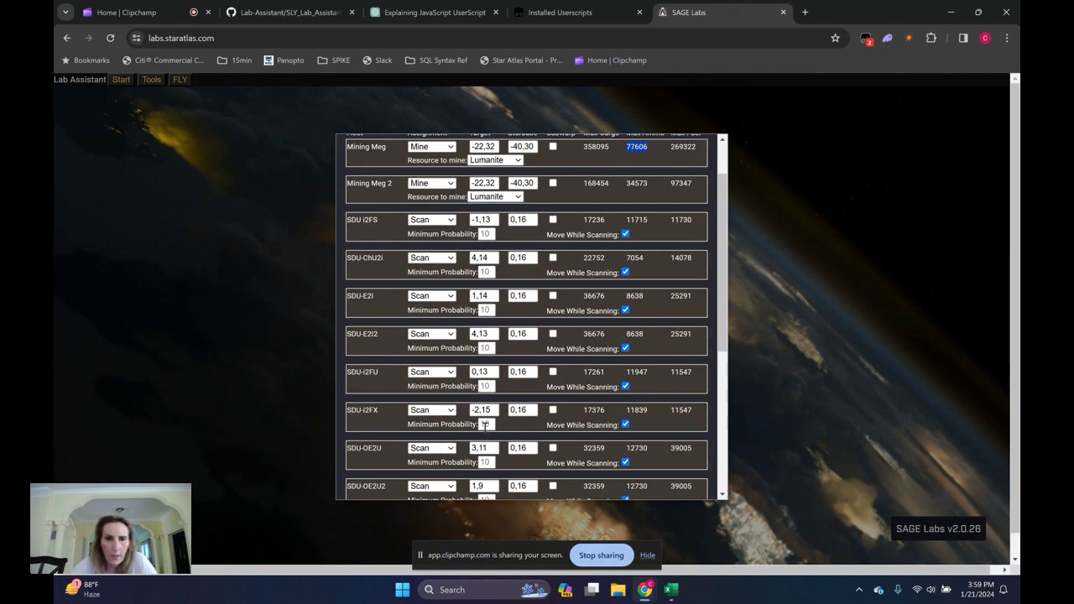
scroll(484, 426, "down", 1)
scroll(484, 426, "down", 4)
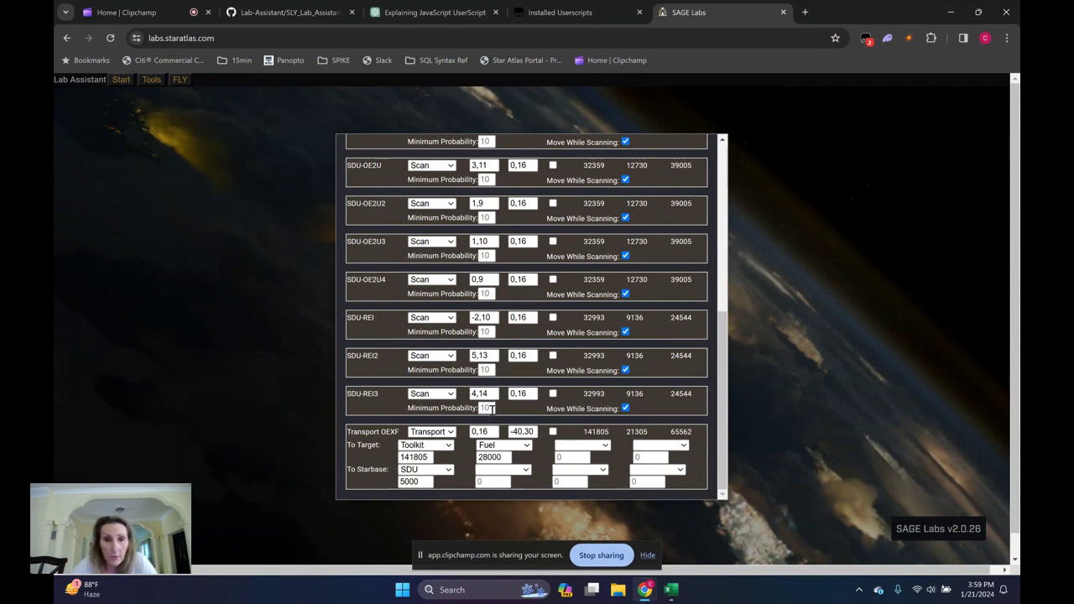
left_click(484, 408)
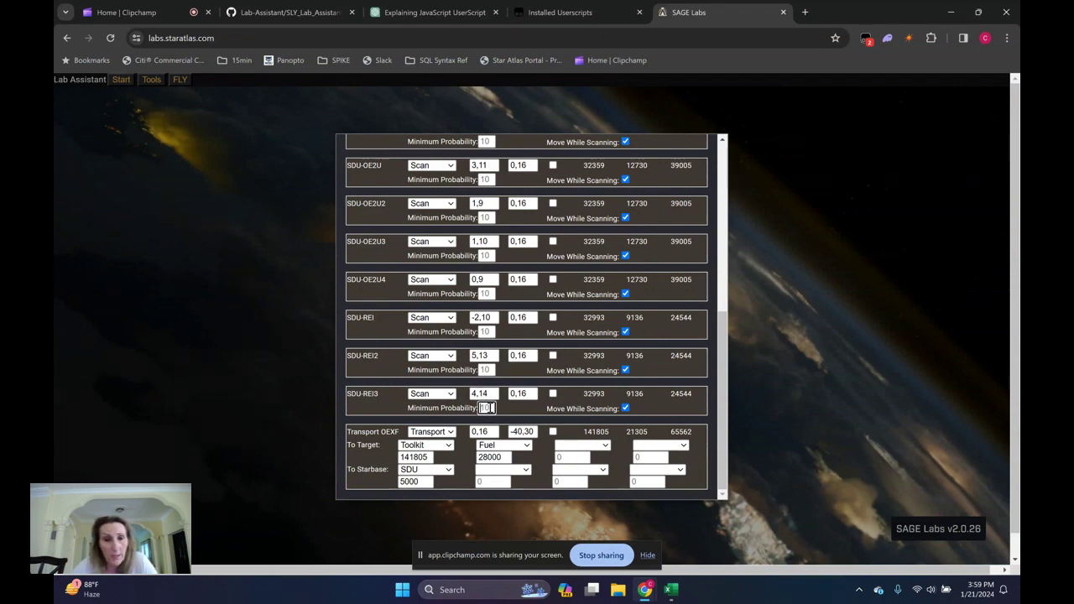
left_click(531, 394)
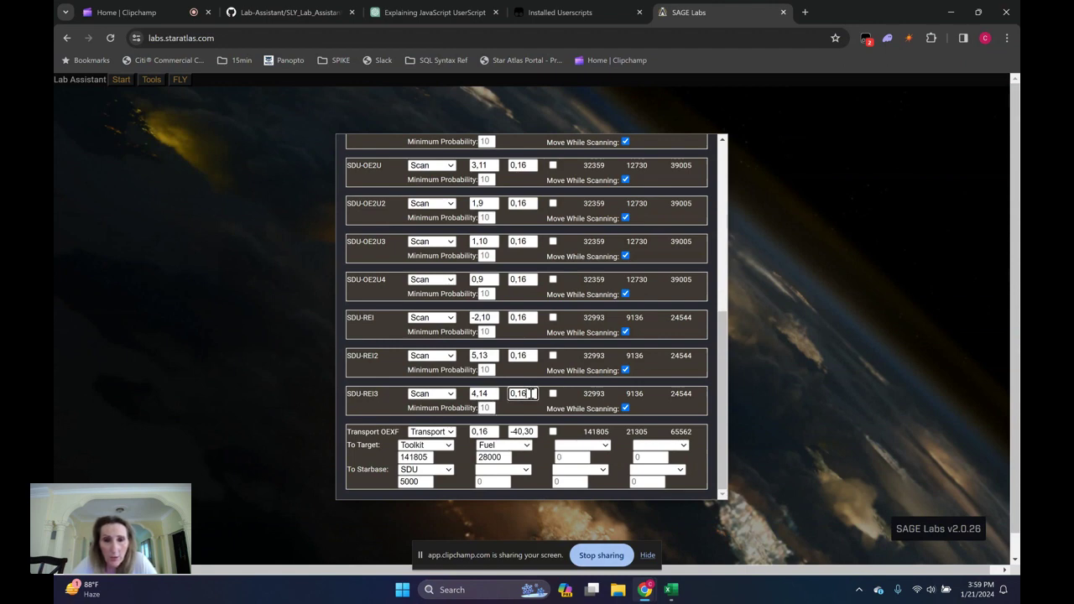
left_click_drag(531, 393, 519, 394)
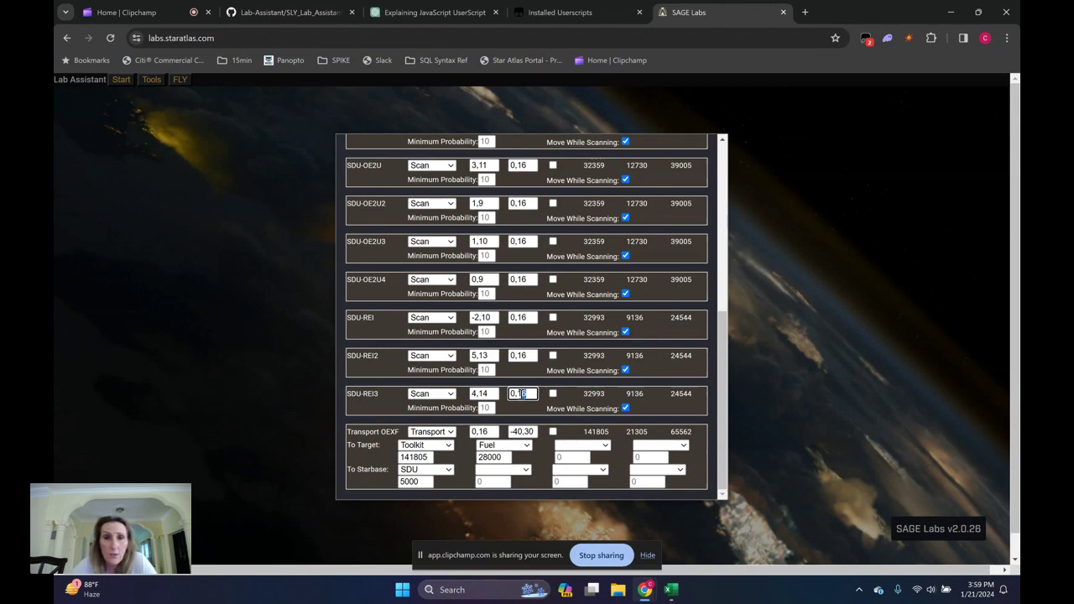
double_click(483, 393)
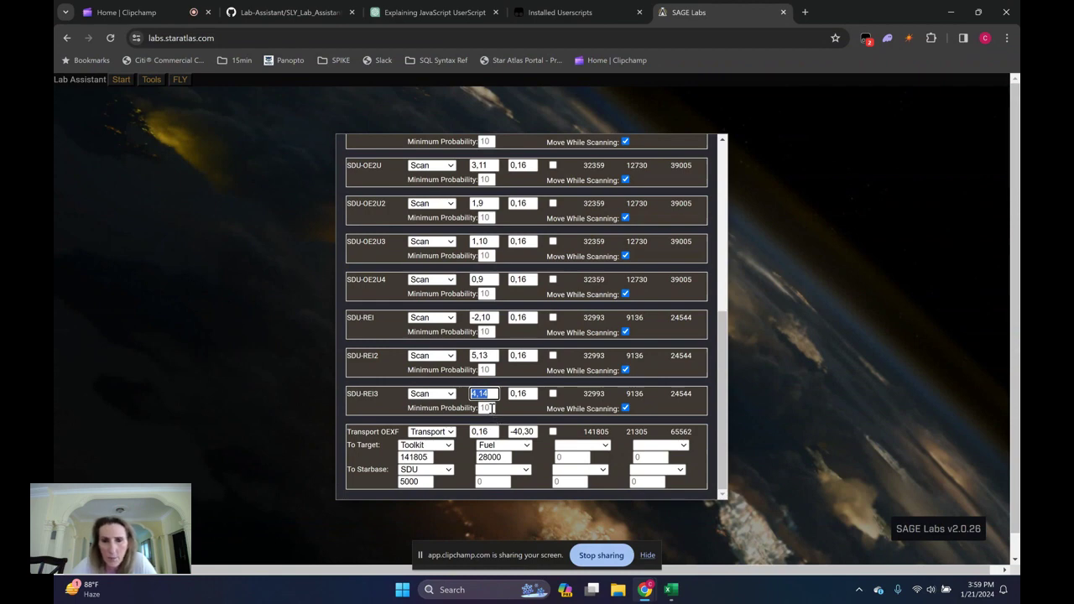
Keep the Transport OEXF fleet's assignment on Transport and save the Lab Assistant configuration.
left_click(452, 432)
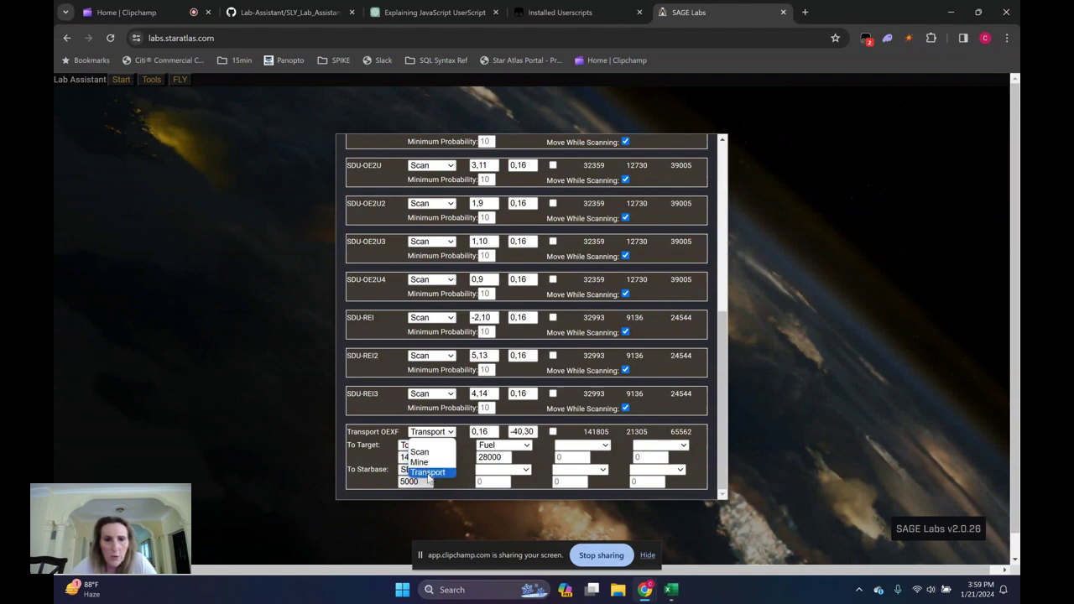
left_click(449, 474)
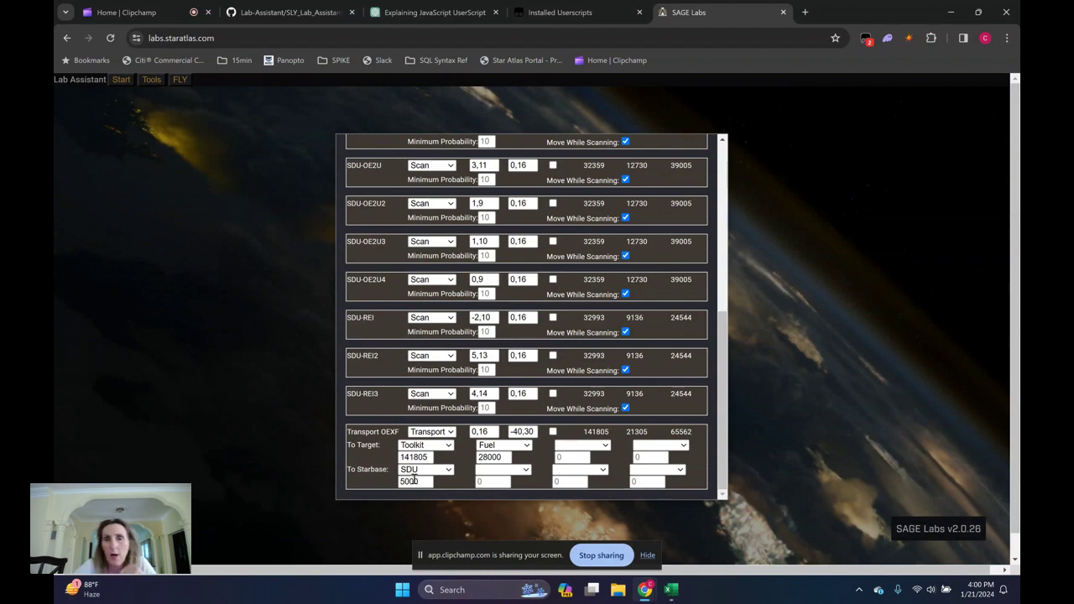
scroll(460, 399, "up", 2)
scroll(459, 399, "up", 4)
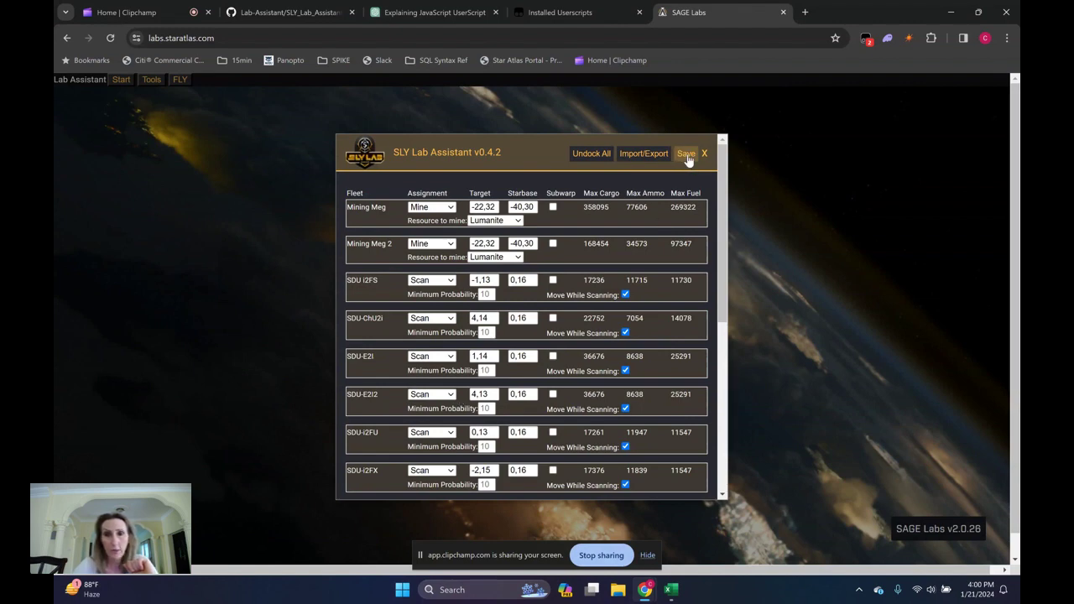
left_click(685, 154)
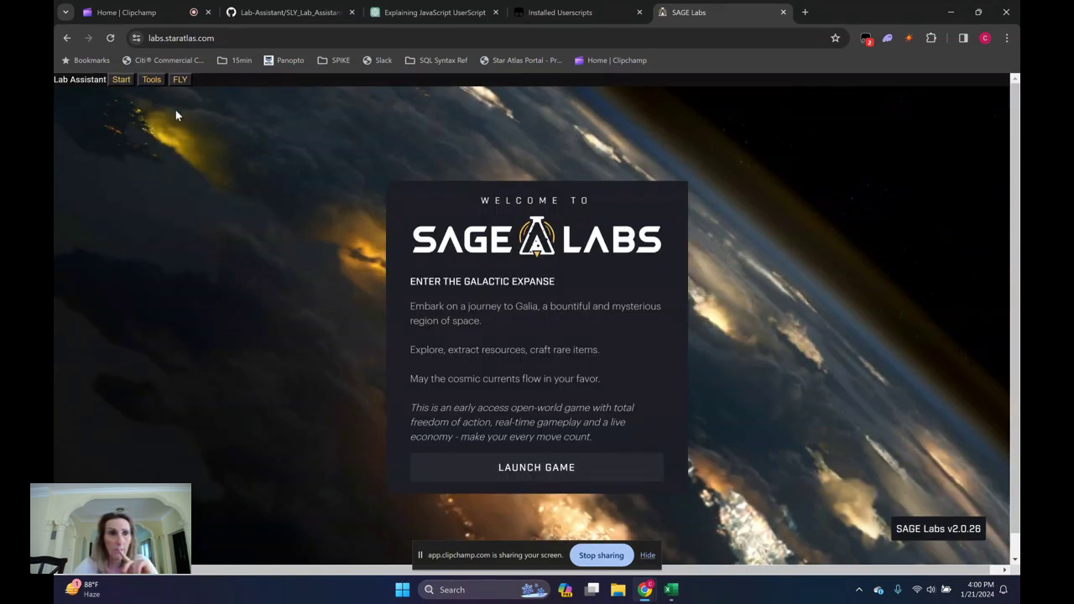
Start Lab Assistant and open the fleet Status window, placing it beside the SAGE Labs welcome panel.
left_click(118, 81)
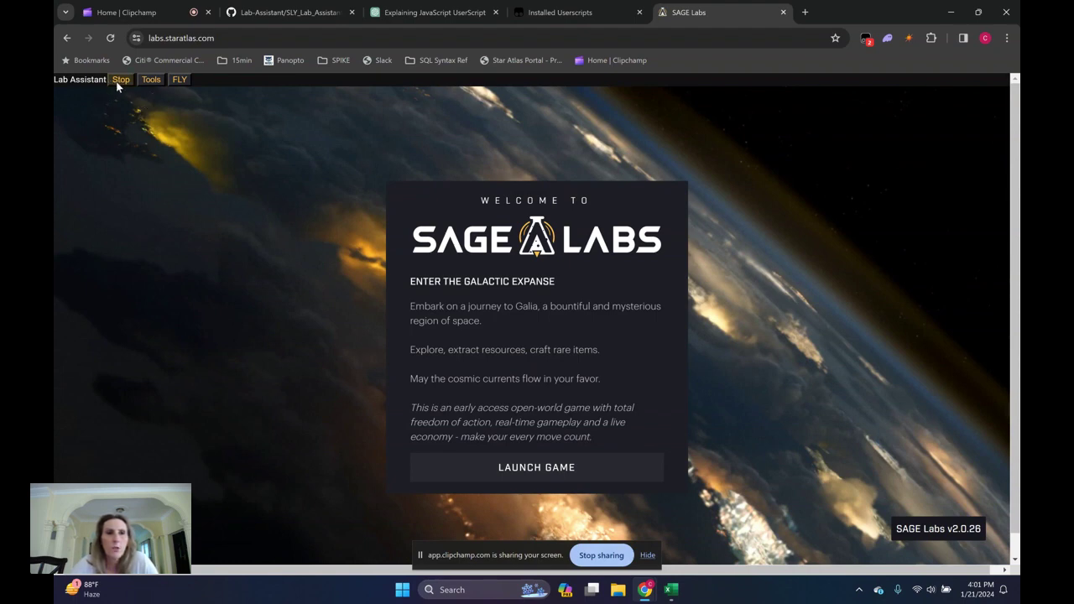
left_click(151, 81)
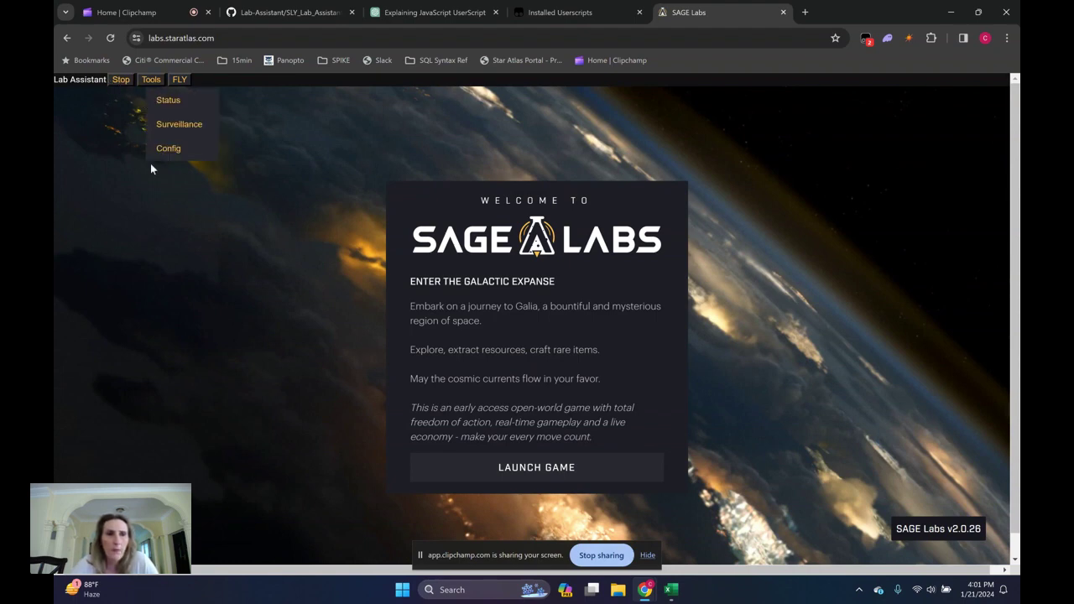
left_click(170, 102)
left_click_drag(884, 132, 210, 128)
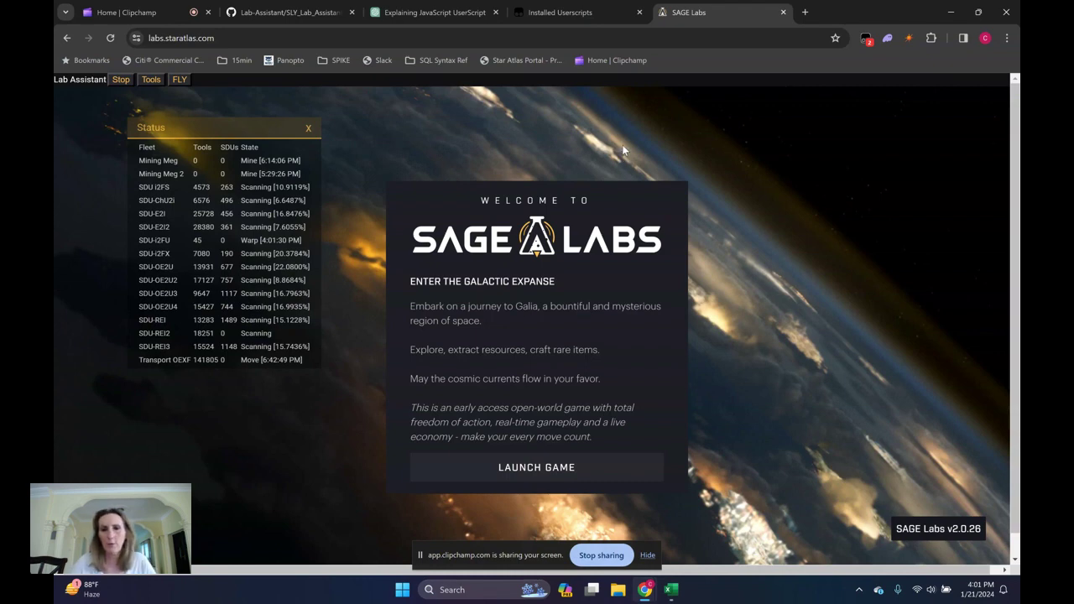
Return to the Lab-Assistant script on GitHub and review its author's commit history, going back to the script file.
left_click(291, 15)
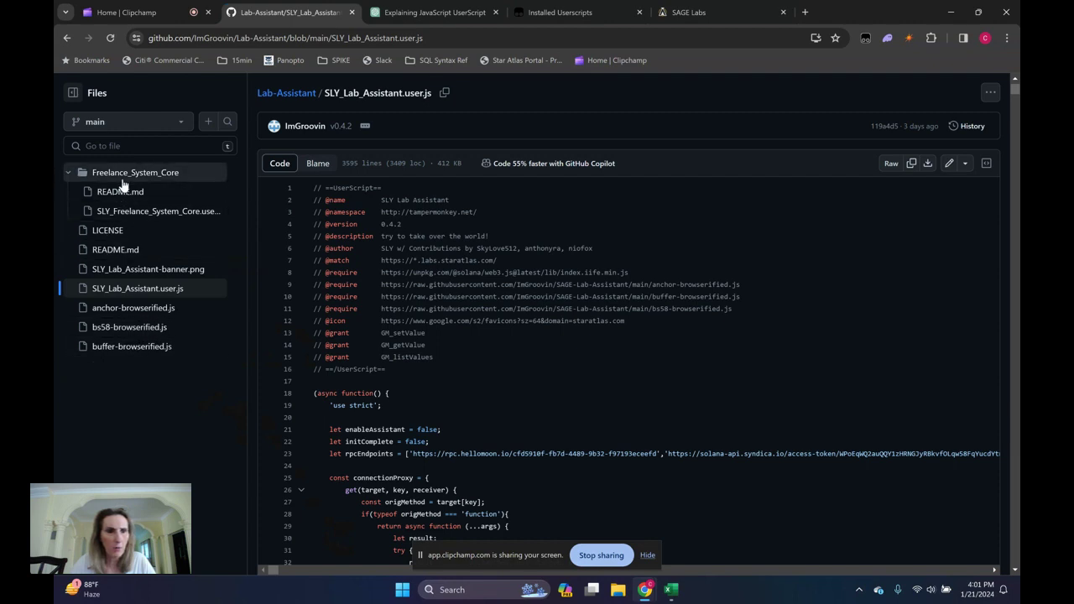
left_click(308, 126)
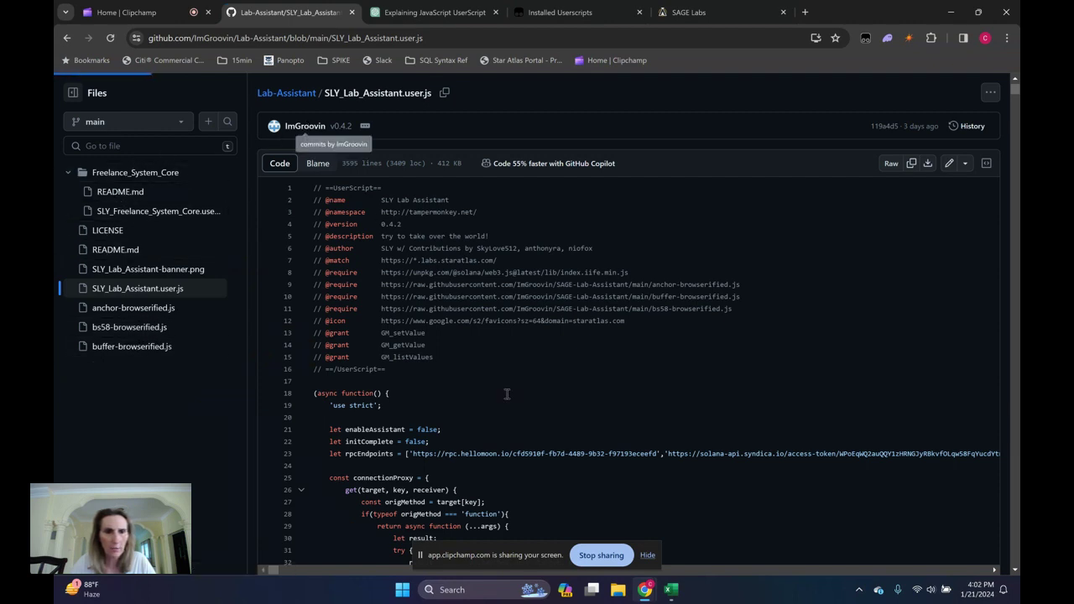
scroll(505, 391, "down", 3)
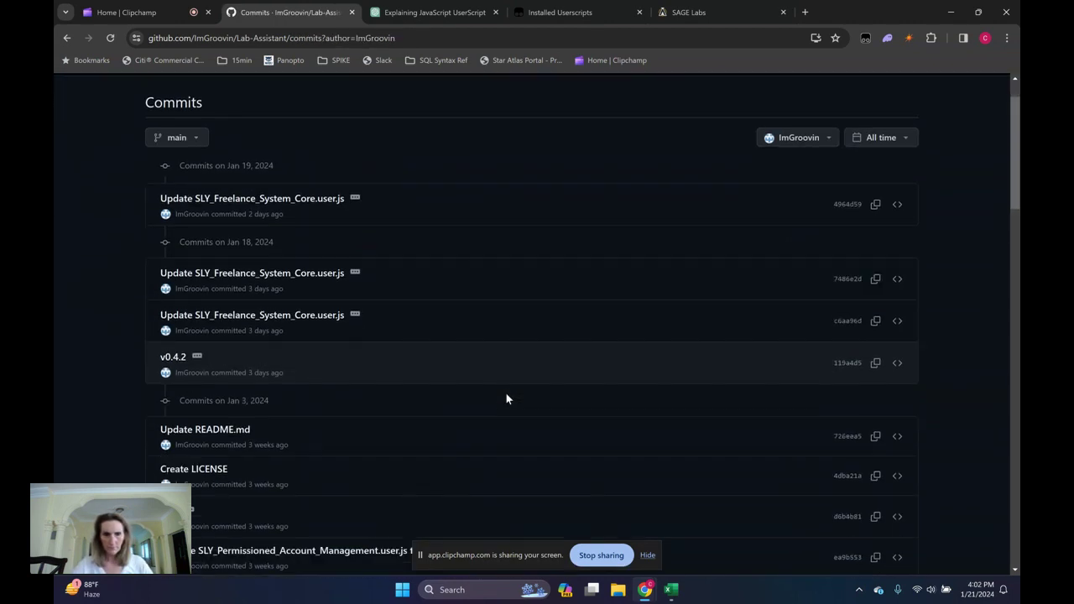
scroll(505, 392, "down", 9)
scroll(505, 392, "up", 8)
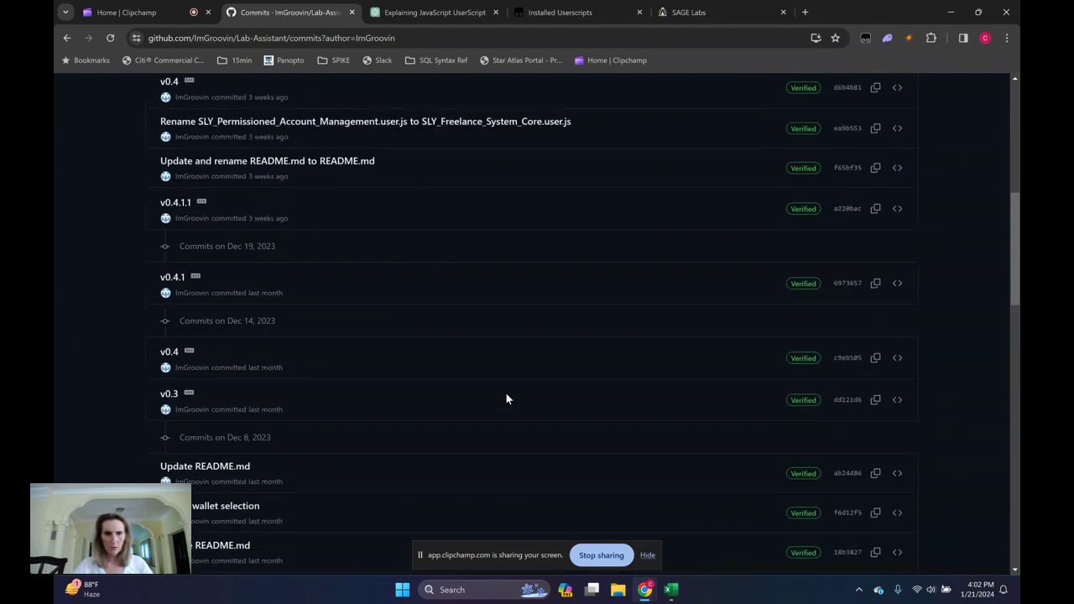
scroll(505, 392, "up", 4)
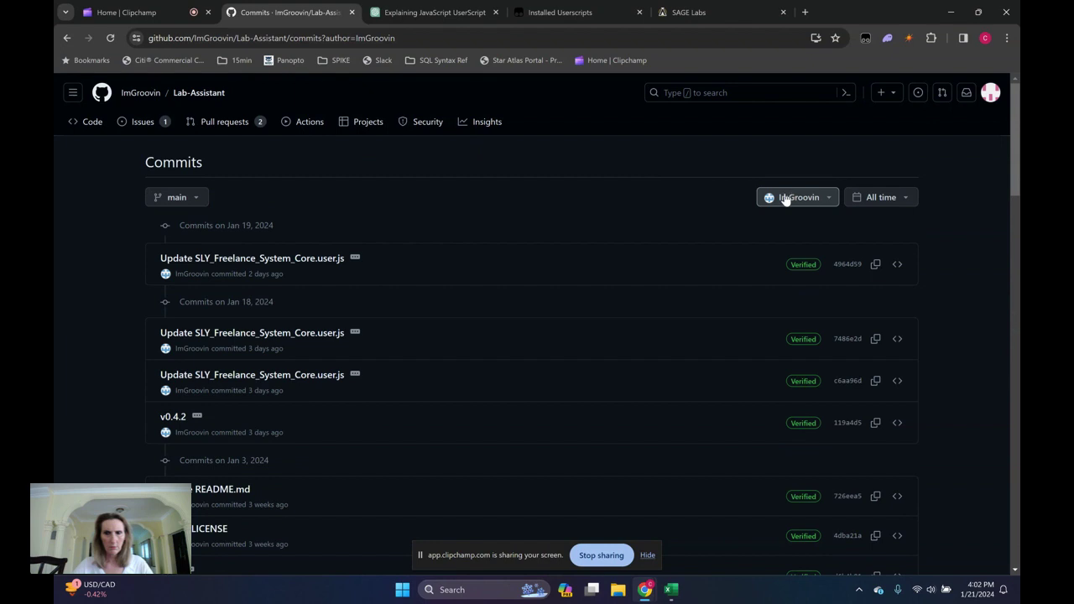
left_click(66, 37)
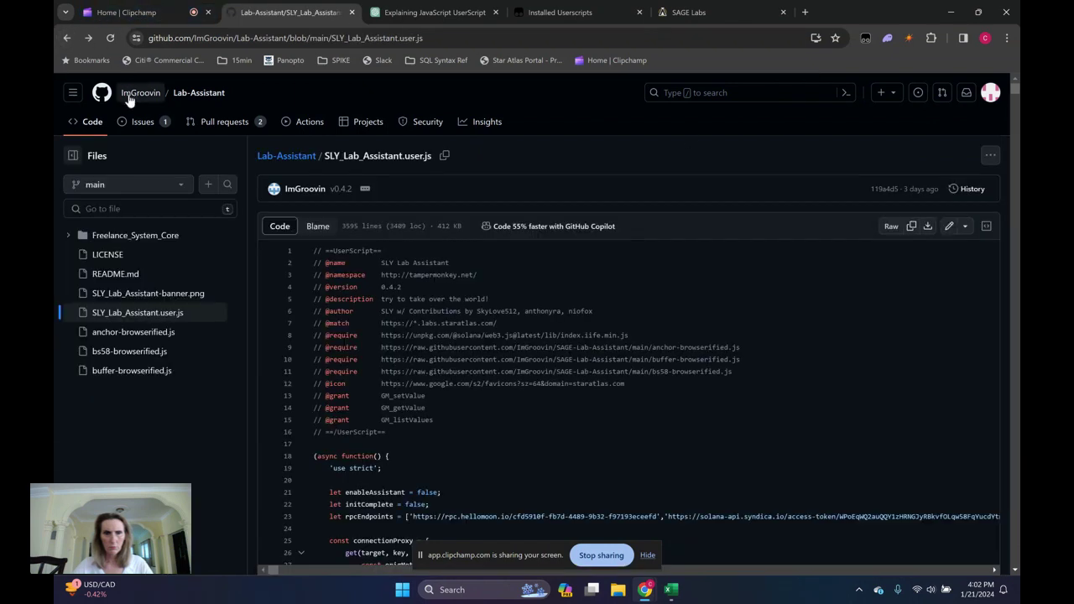
Open the Lab-Assistant author's GitHub profile and examine the popular repositories and contribution activity.
left_click(129, 94)
scroll(454, 366, "down", 4)
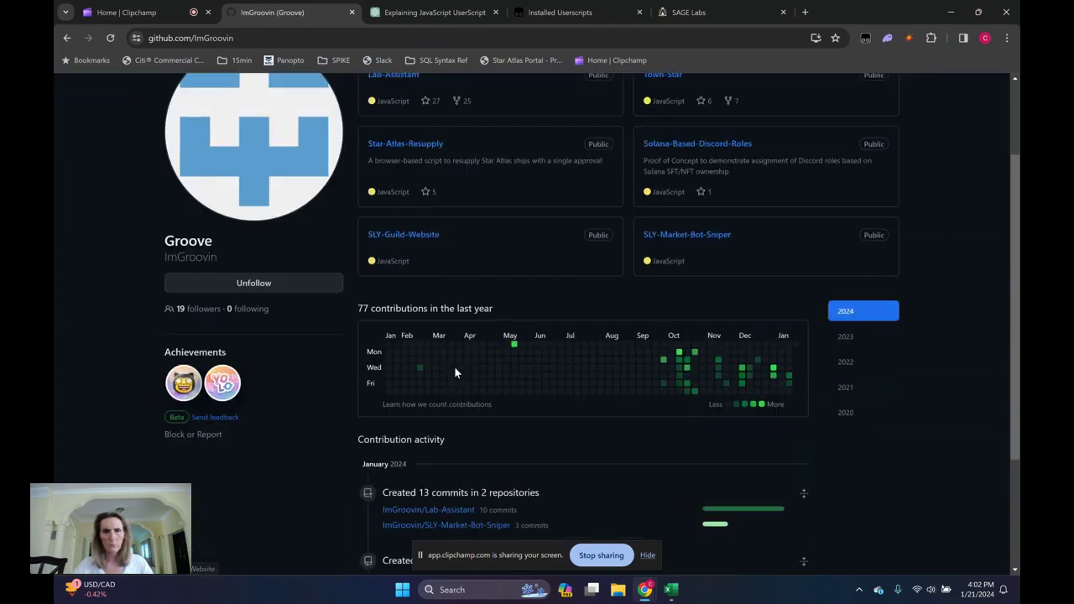
scroll(455, 372, "down", 1)
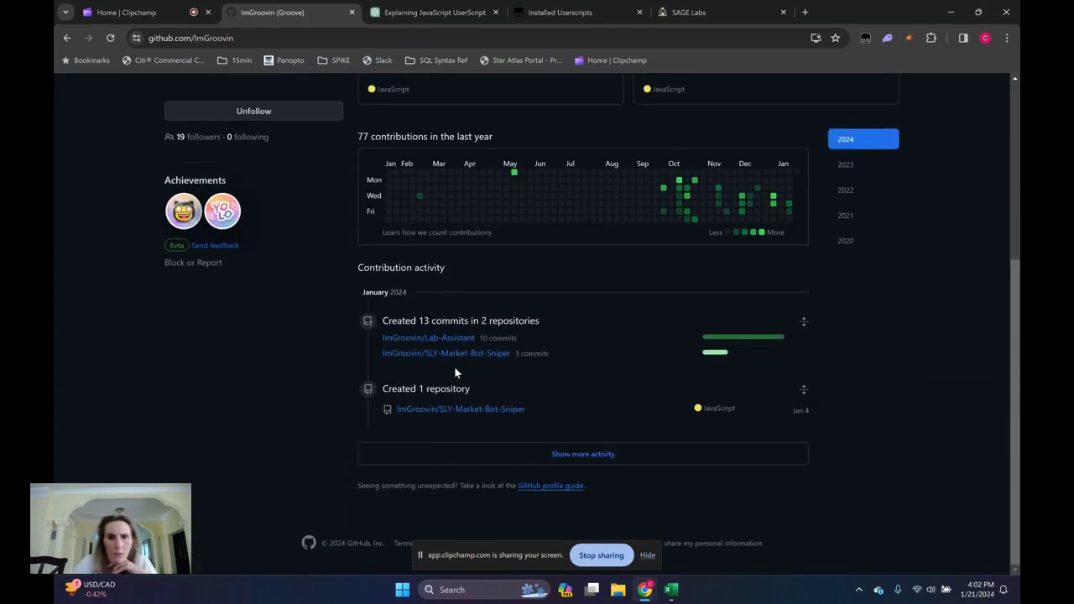
scroll(454, 366, "up", 1)
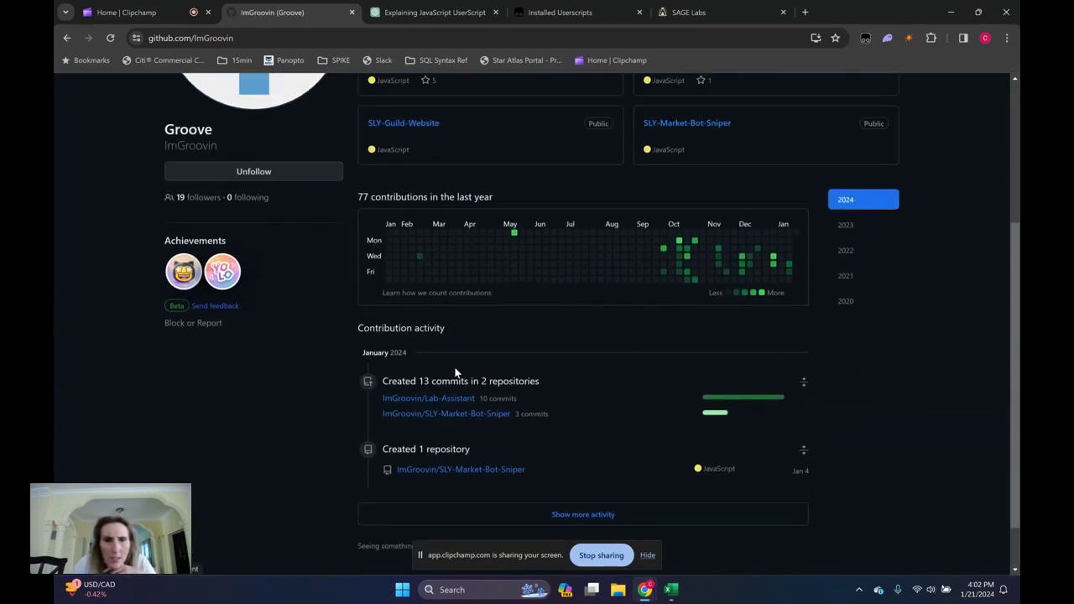
scroll(454, 369, "up", 4)
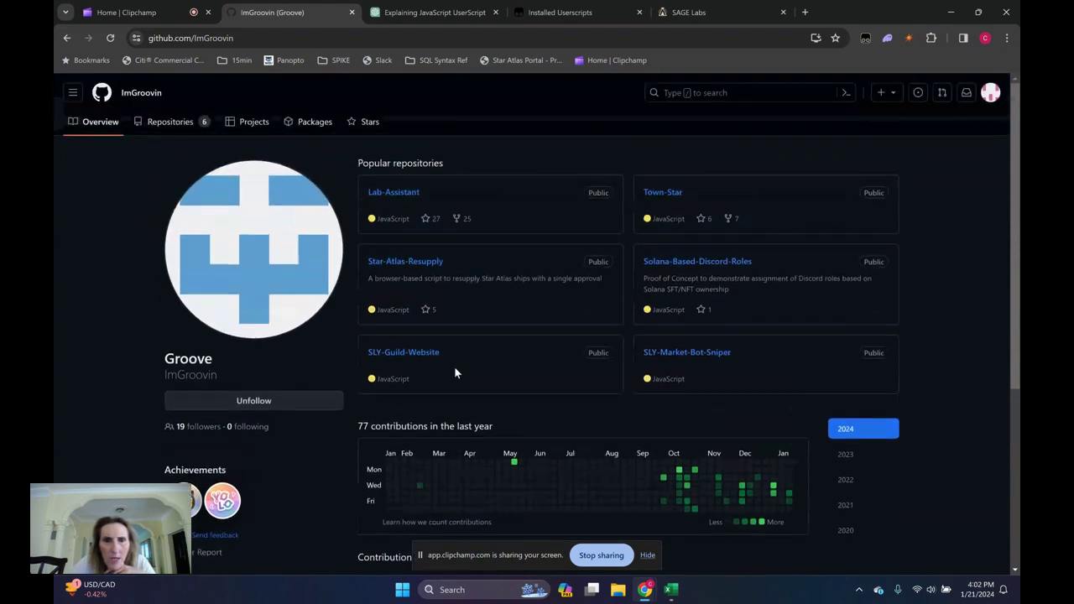
scroll(454, 366, "down", 5)
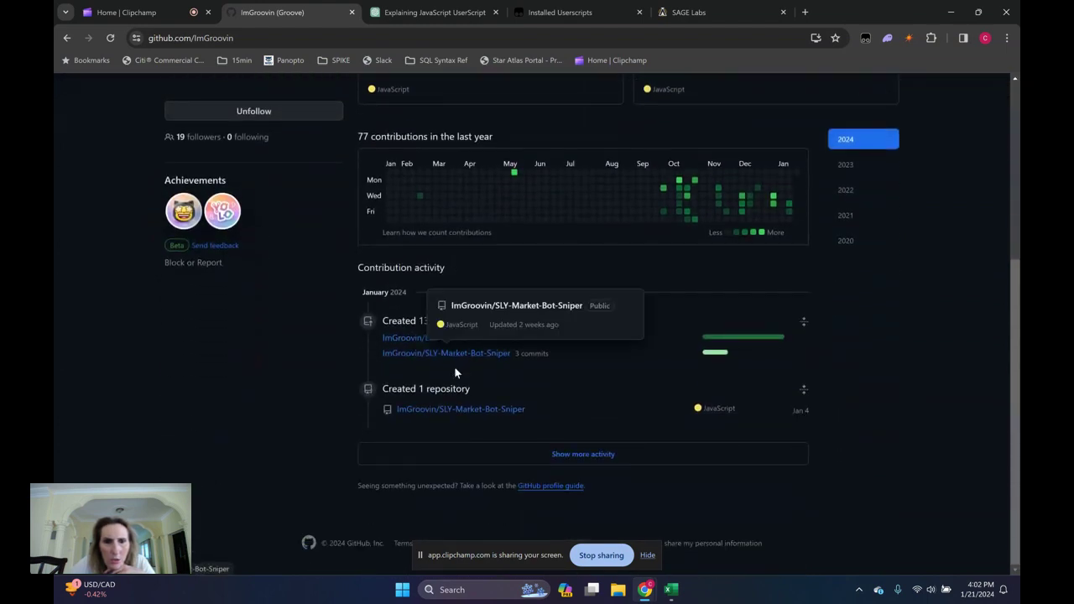
scroll(392, 470, "up", 4)
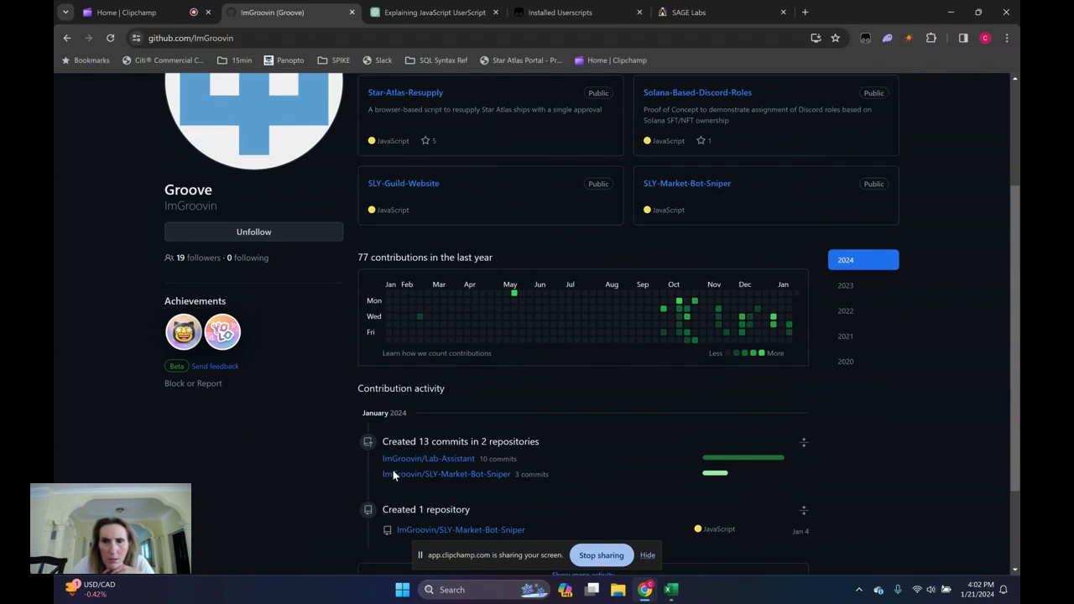
scroll(393, 474, "up", 1)
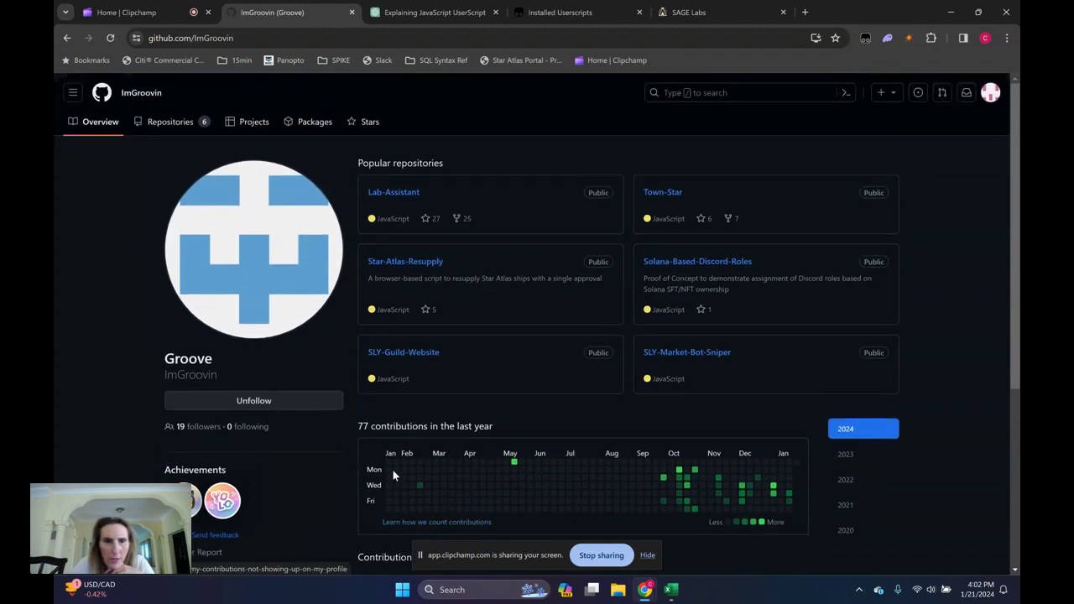
List the author's repositories, open Lab-Assistant and read its README through to the regular usage and contact information.
left_click(158, 123)
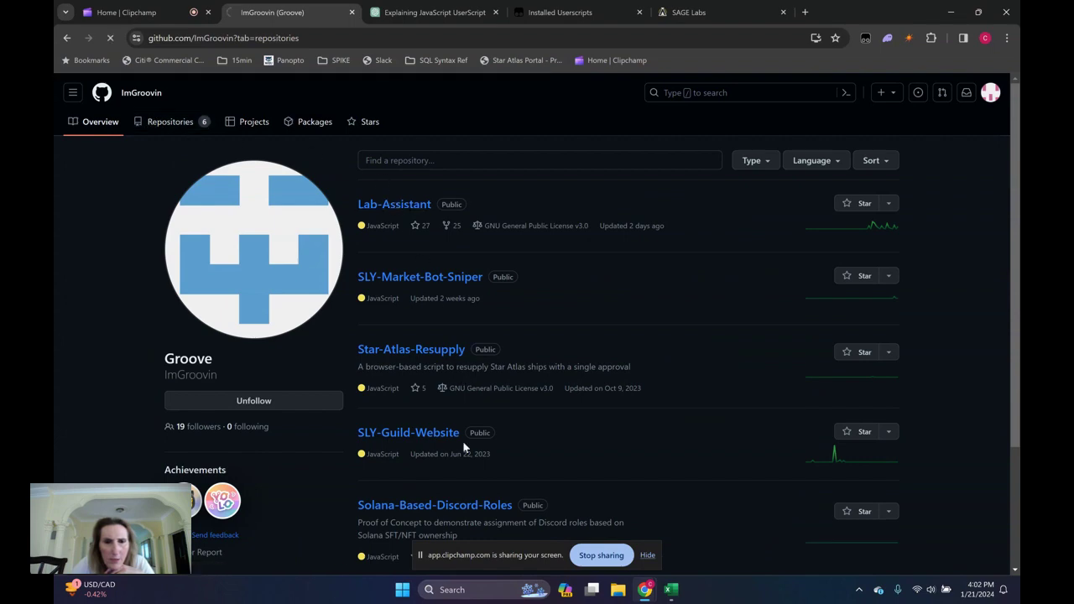
scroll(459, 432, "down", 2)
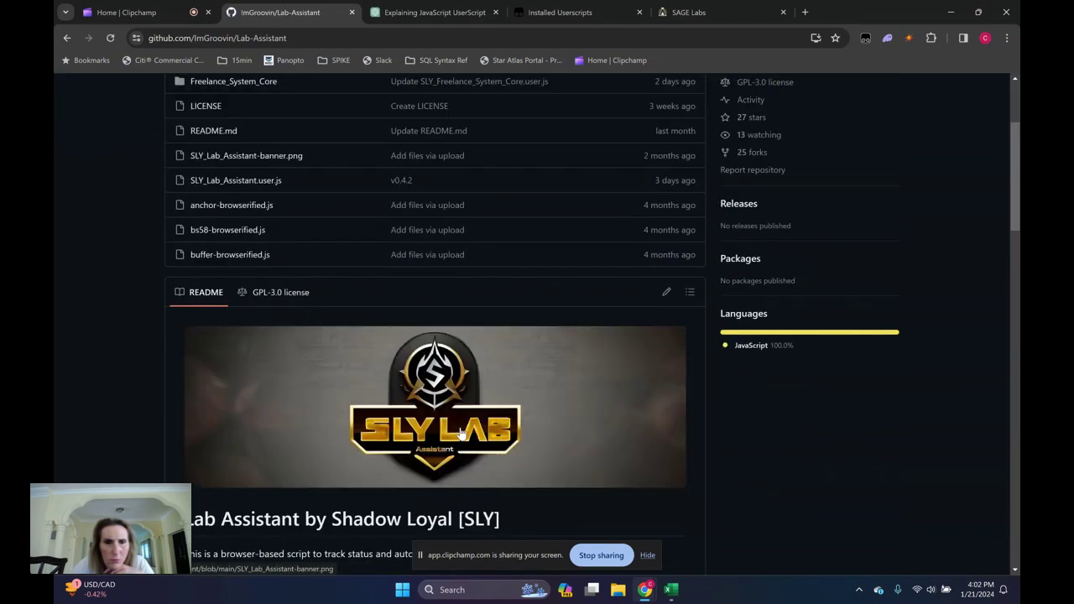
scroll(472, 425, "down", 4)
scroll(473, 425, "down", 15)
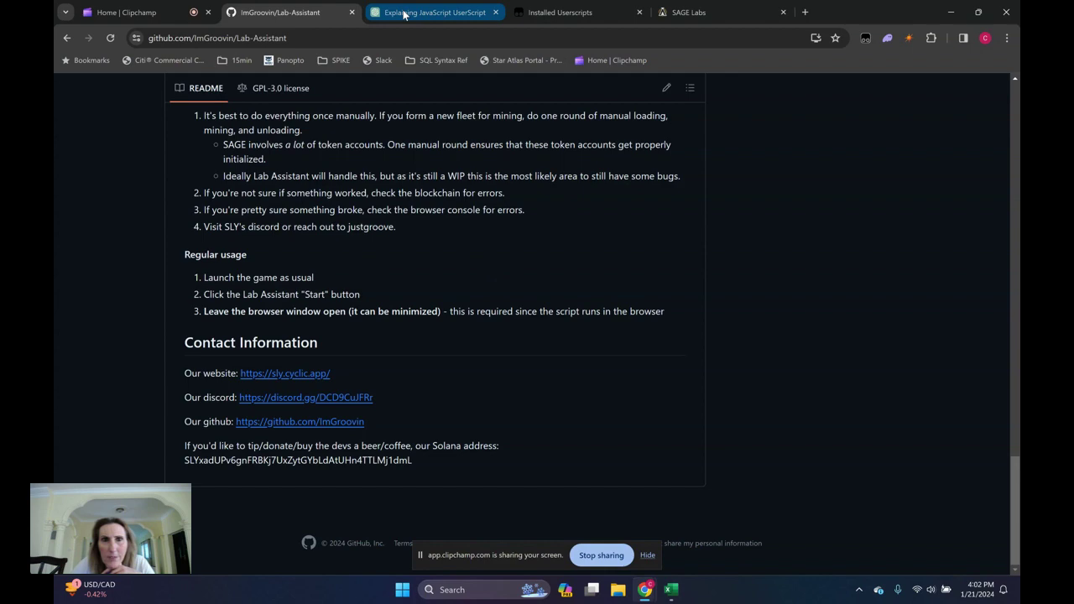
Switch to the EveEye Galia Expanse map and examine scan percentages around MRZ-36, MRZ-26, MRZ-25 and the ONI systems.
key("alt+Tab")
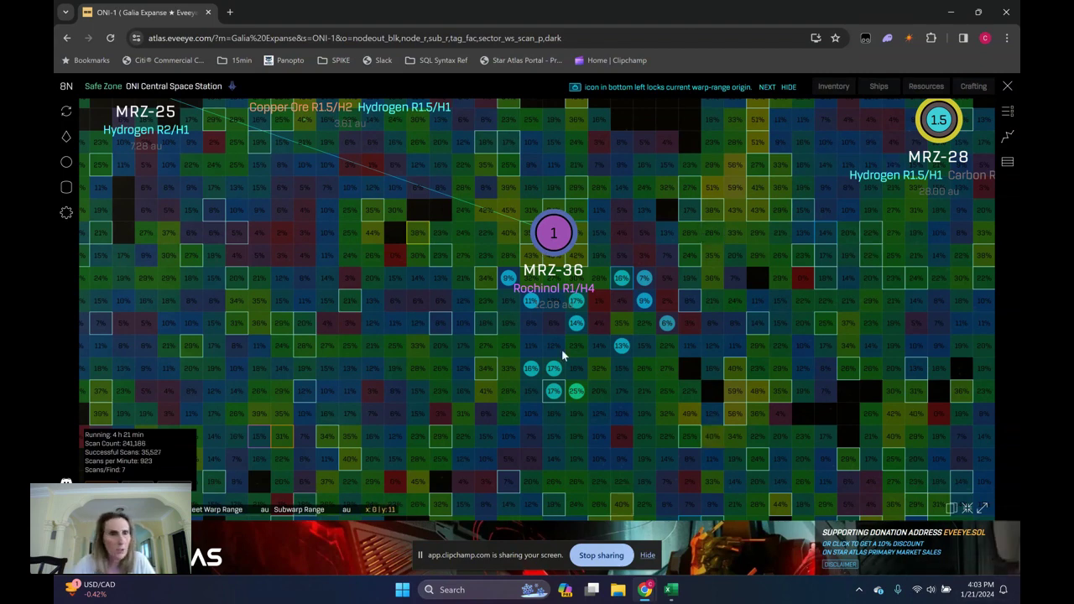
left_click_drag(350, 288, 364, 350)
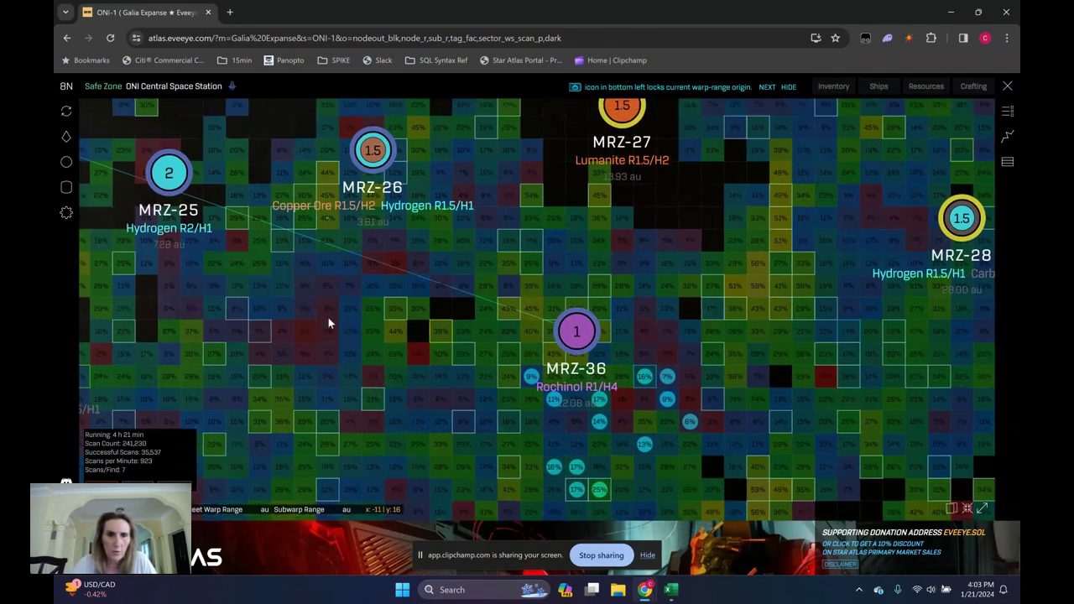
left_click_drag(328, 317, 417, 373)
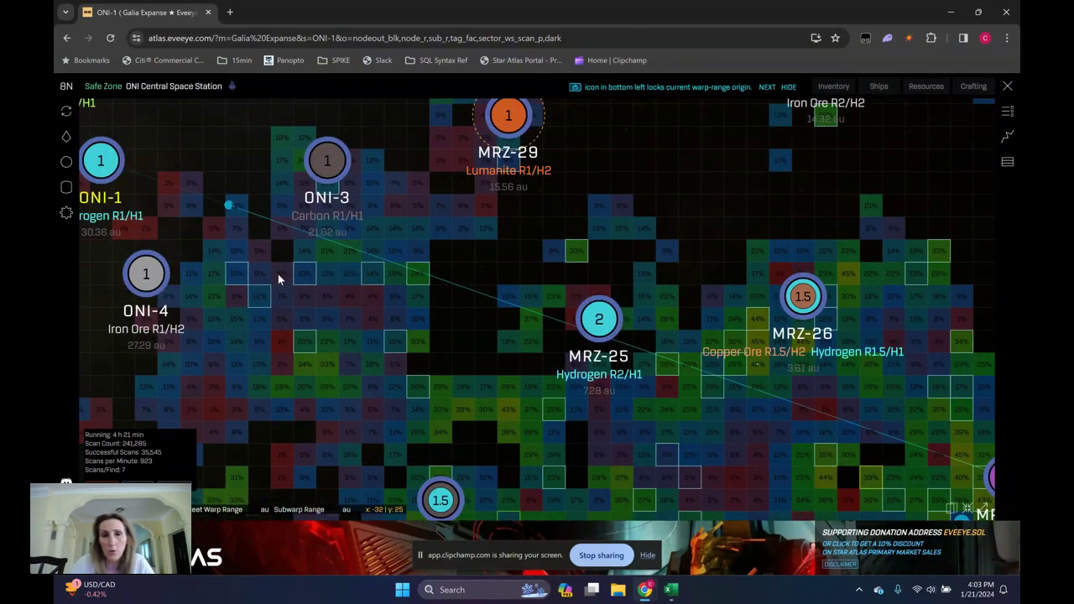
left_click_drag(471, 385, 348, 257)
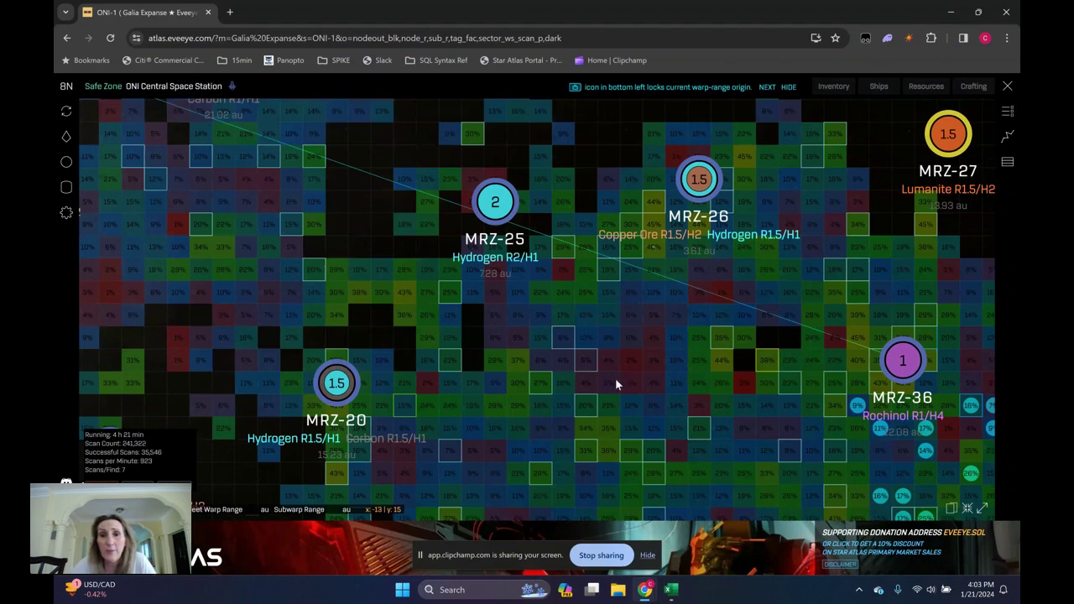
left_click_drag(615, 384, 290, 297)
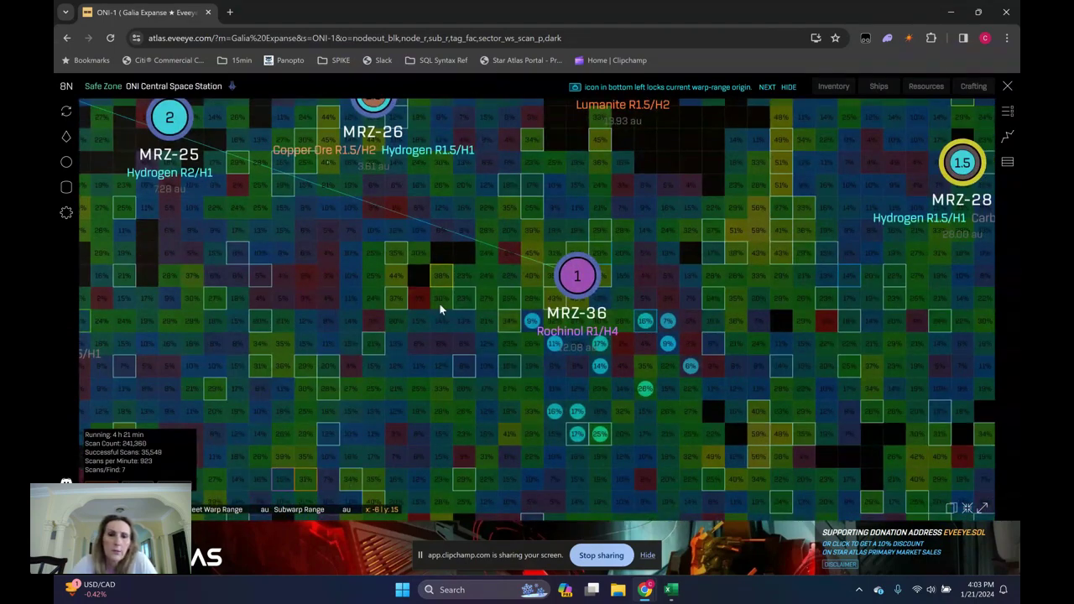